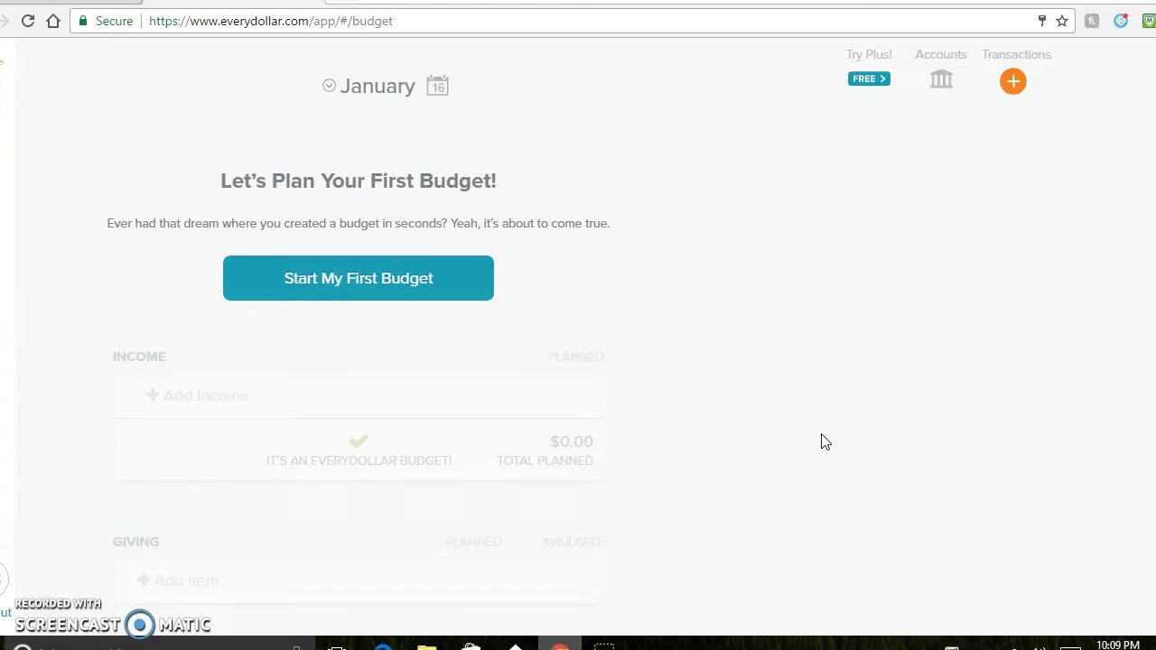
# Start the first budget and choose January 2017 as the budget month
pyautogui.click(520, 375)
pyautogui.click(359, 289)
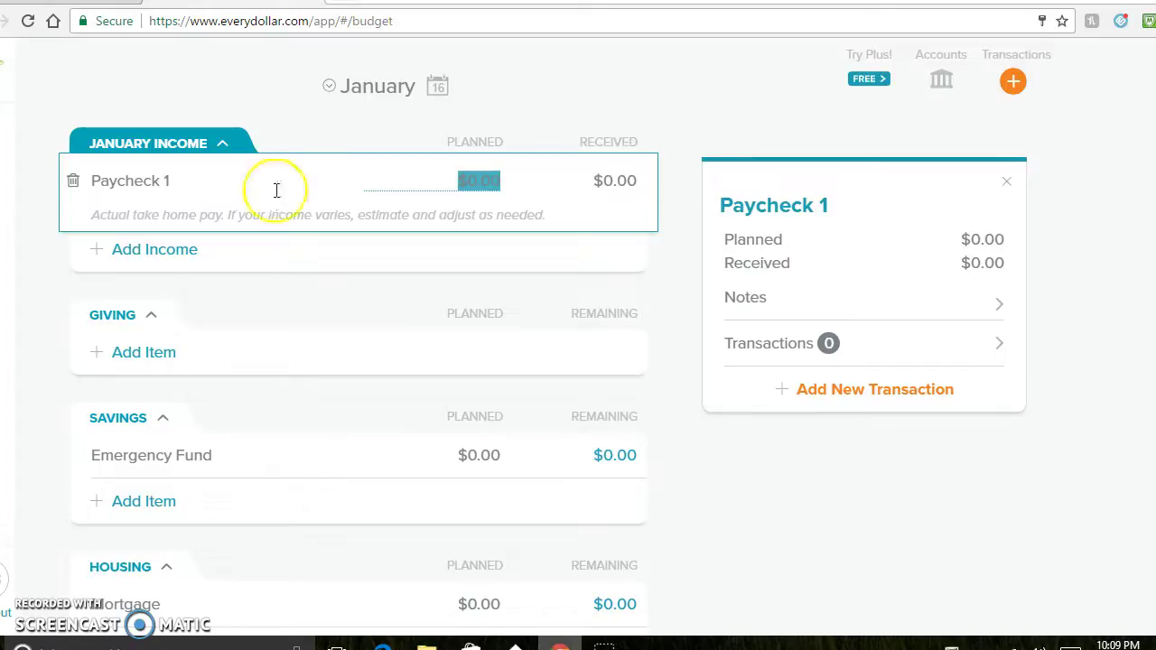
pyautogui.click(328, 87)
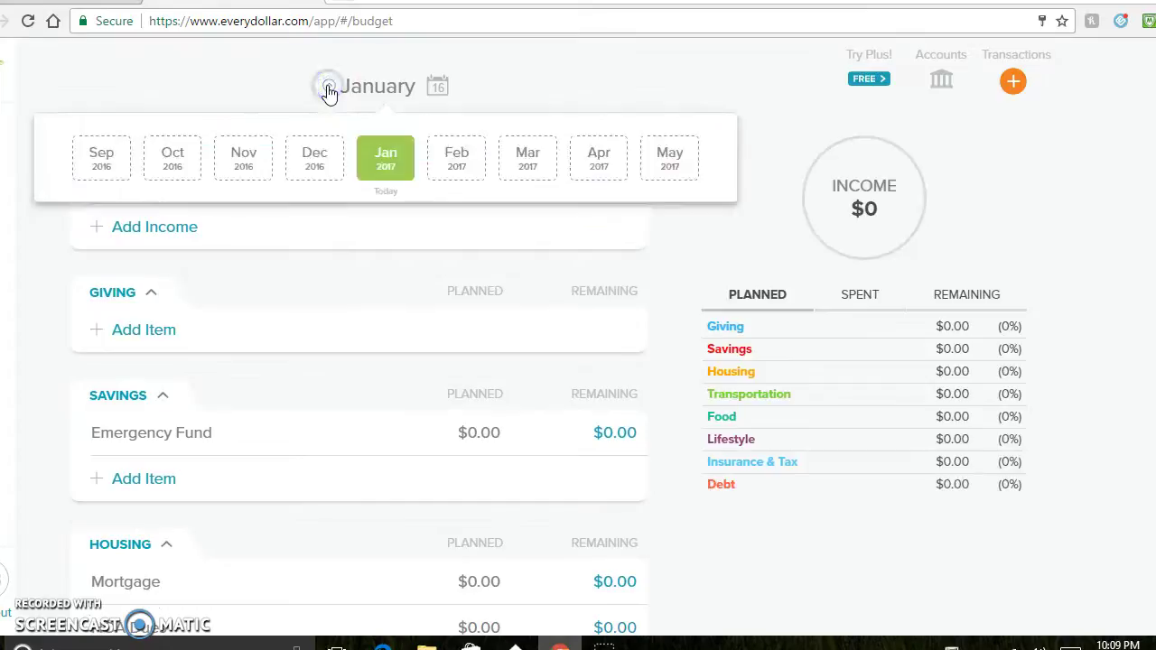
pyautogui.click(428, 107)
pyautogui.click(438, 90)
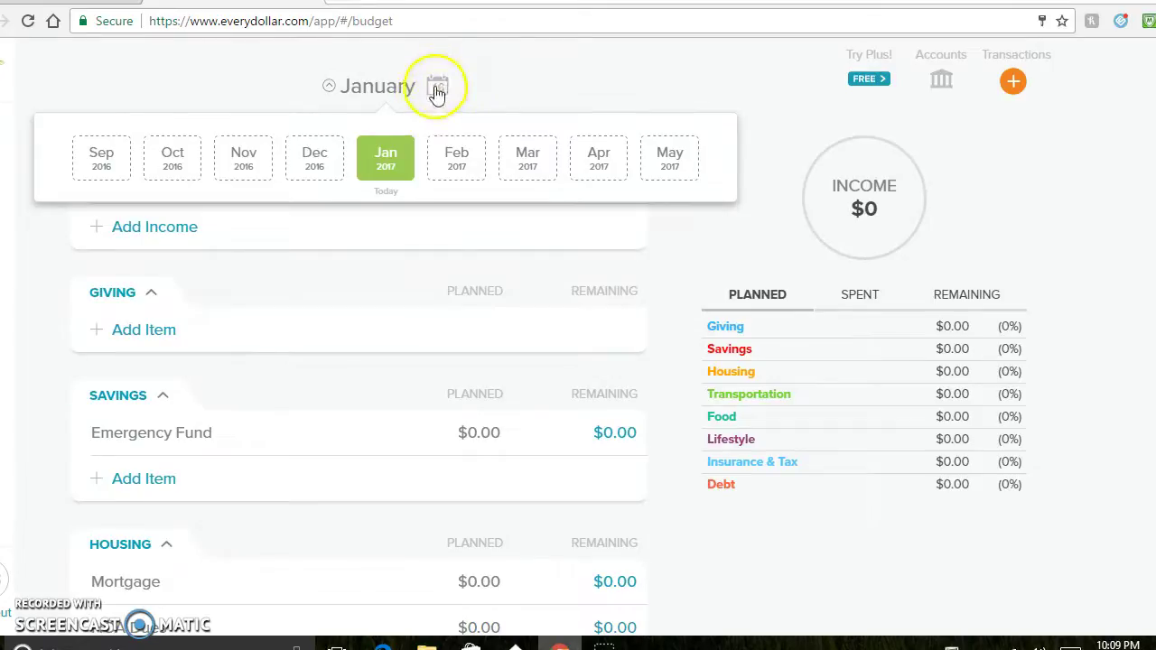
pyautogui.click(393, 181)
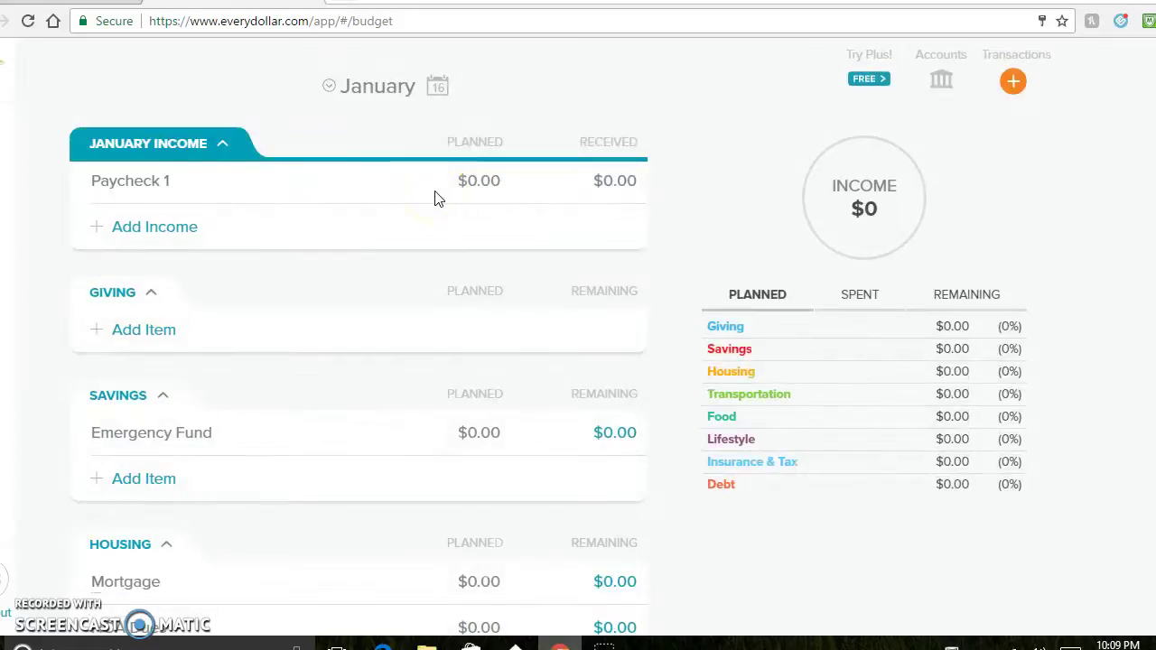
# Set the planned amount of the Paycheck 1 income to $1,000
pyautogui.click(477, 176)
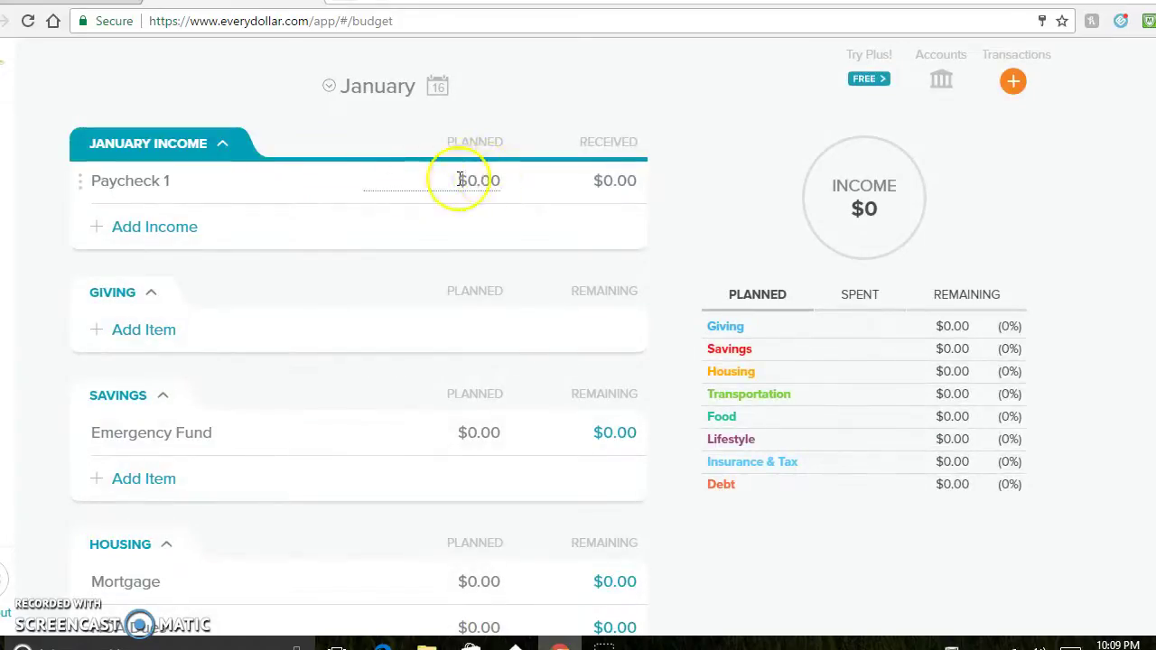
pyautogui.click(474, 181)
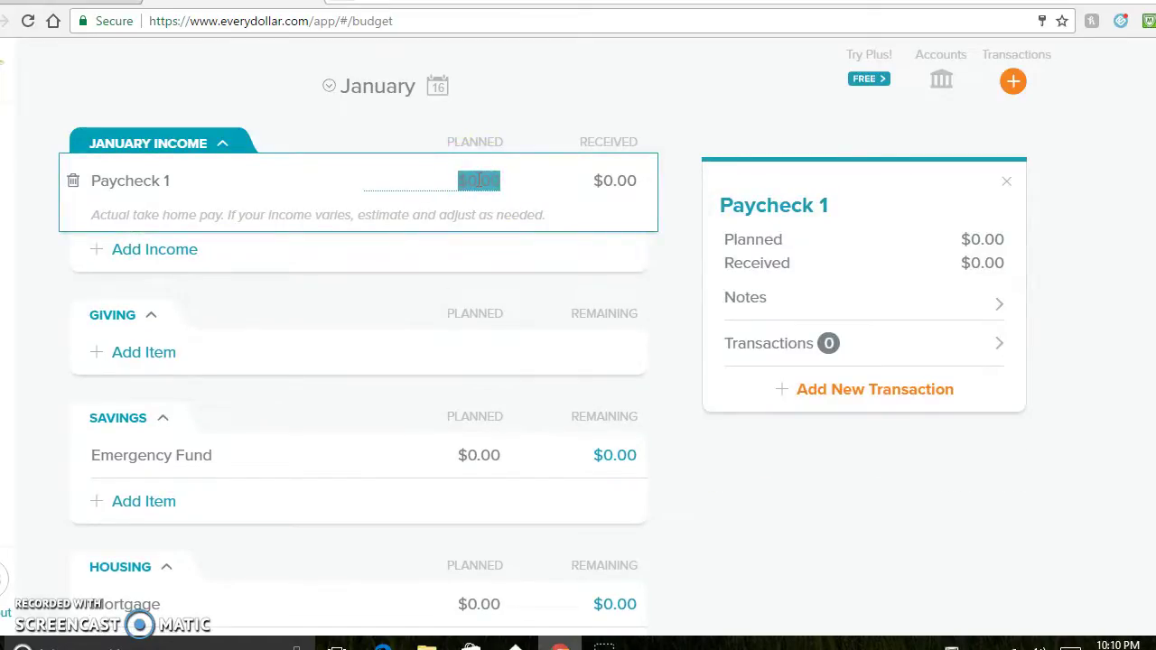
pyautogui.write('1000')
pyautogui.press('Tab')
# Add a second income item named Paycheck 2 with a planned amount of $1,000
pyautogui.click(102, 226)
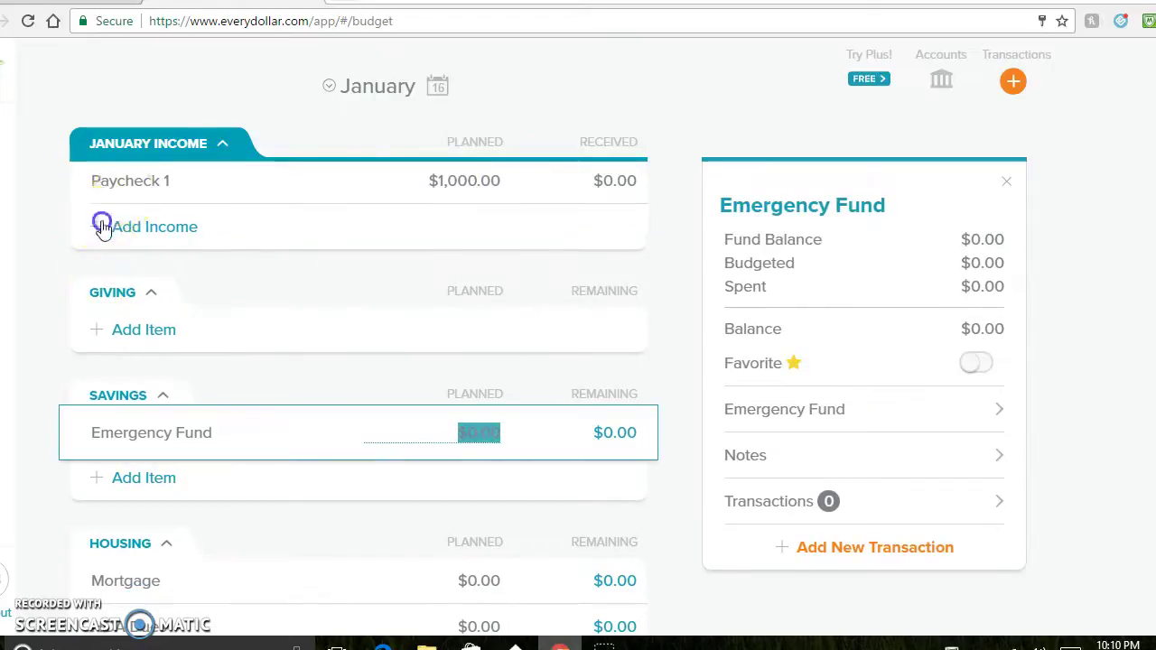
pyautogui.write('Paycheck 2')
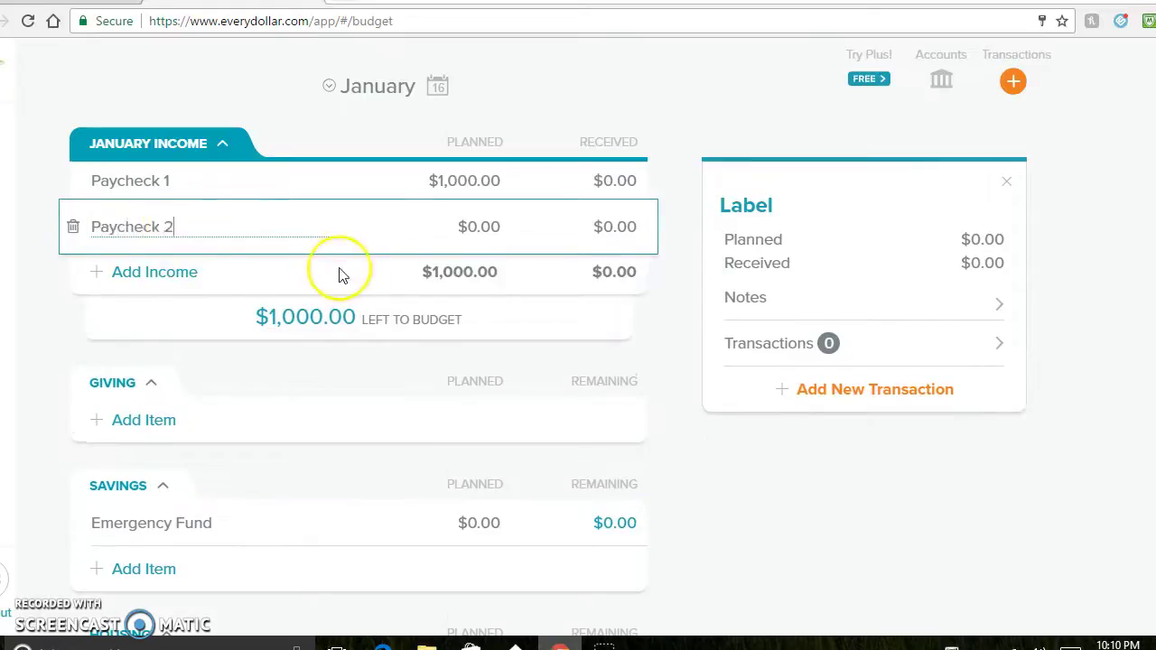
pyautogui.click(456, 226)
pyautogui.write('1000')
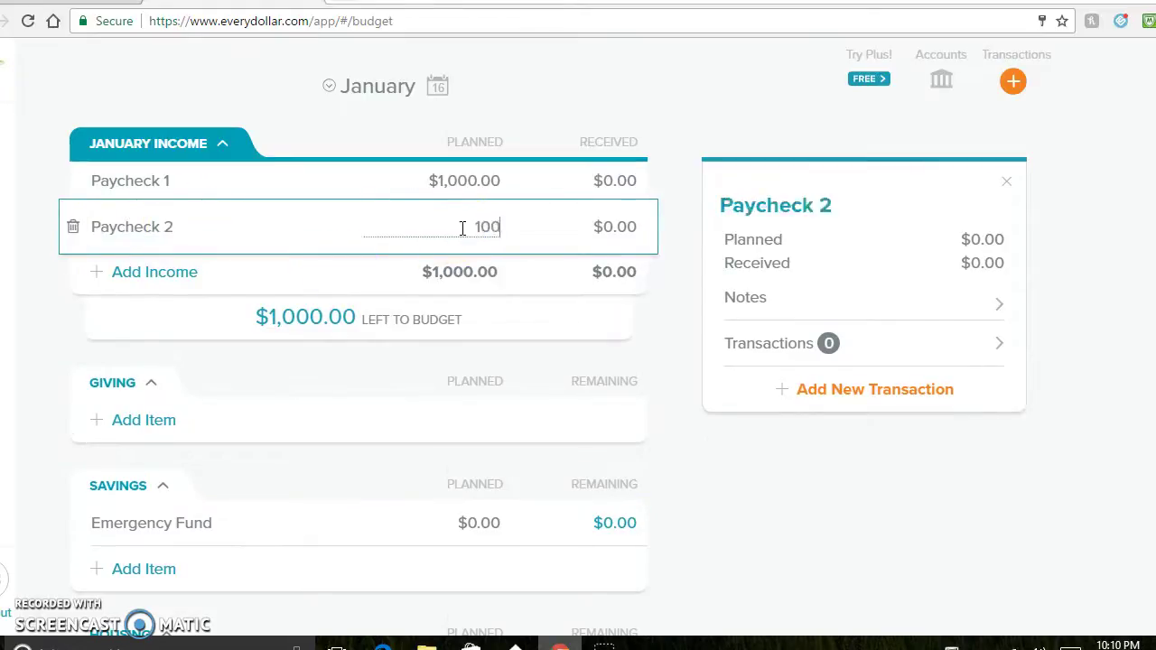
pyautogui.press('Tab')
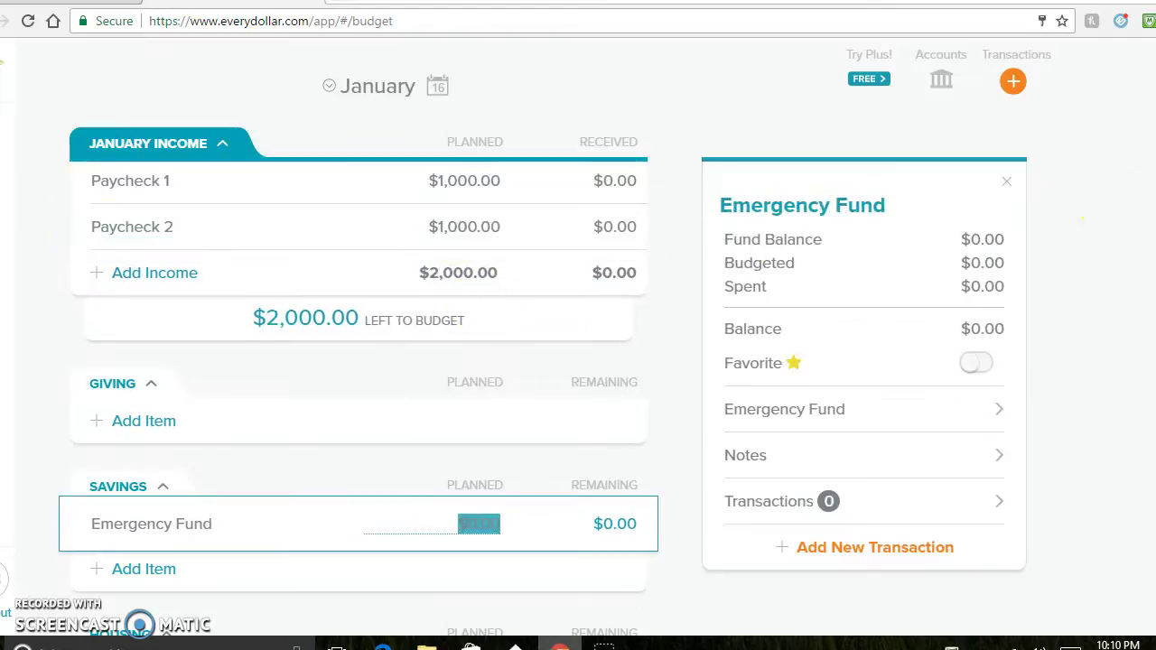
pyautogui.click(1083, 217)
# Delete the Giving group from the January budget, including its budget items
pyautogui.scroll(-3, 1081, 218)
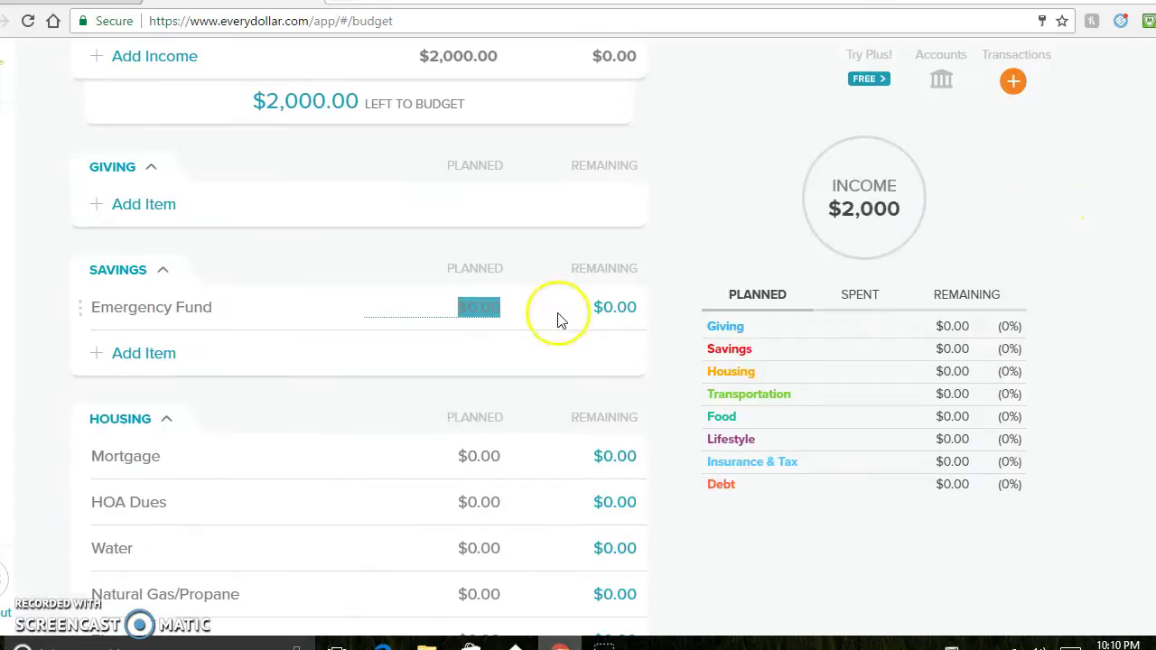
pyautogui.click(136, 209)
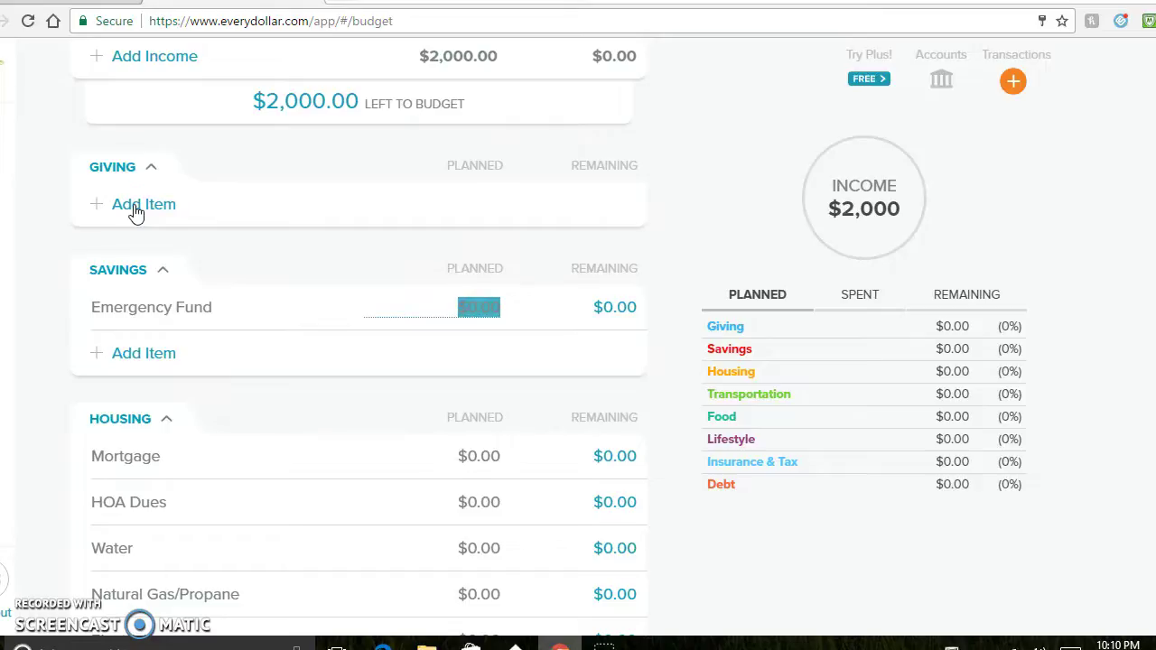
pyautogui.click(136, 221)
pyautogui.click(142, 166)
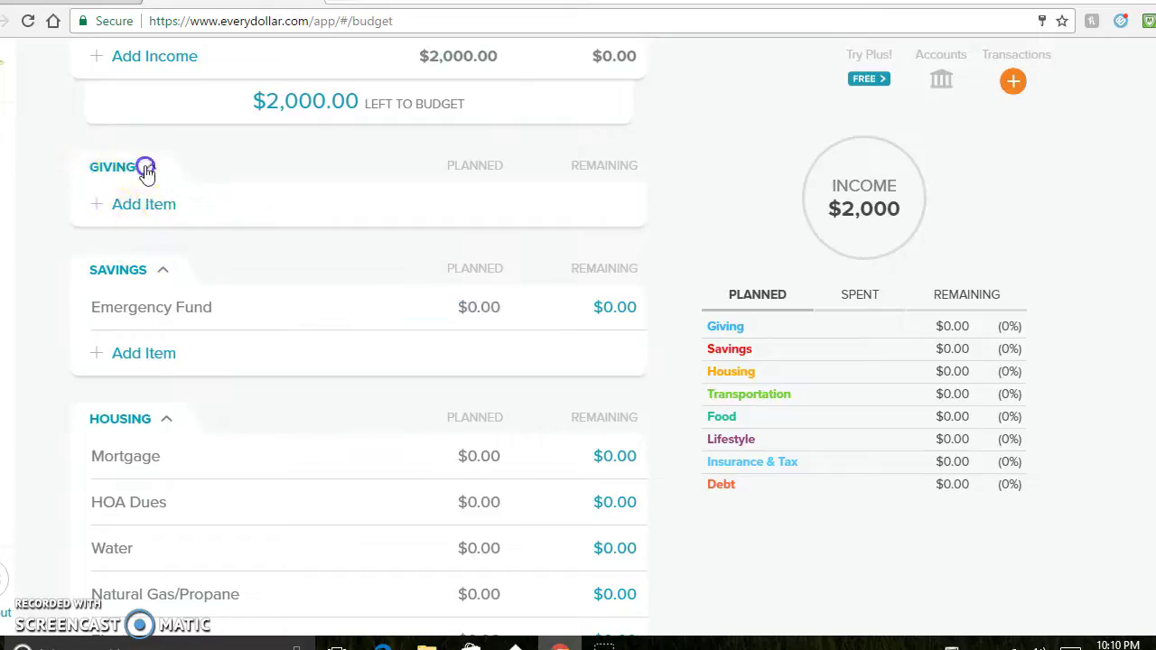
pyautogui.click(145, 168)
pyautogui.click(123, 172)
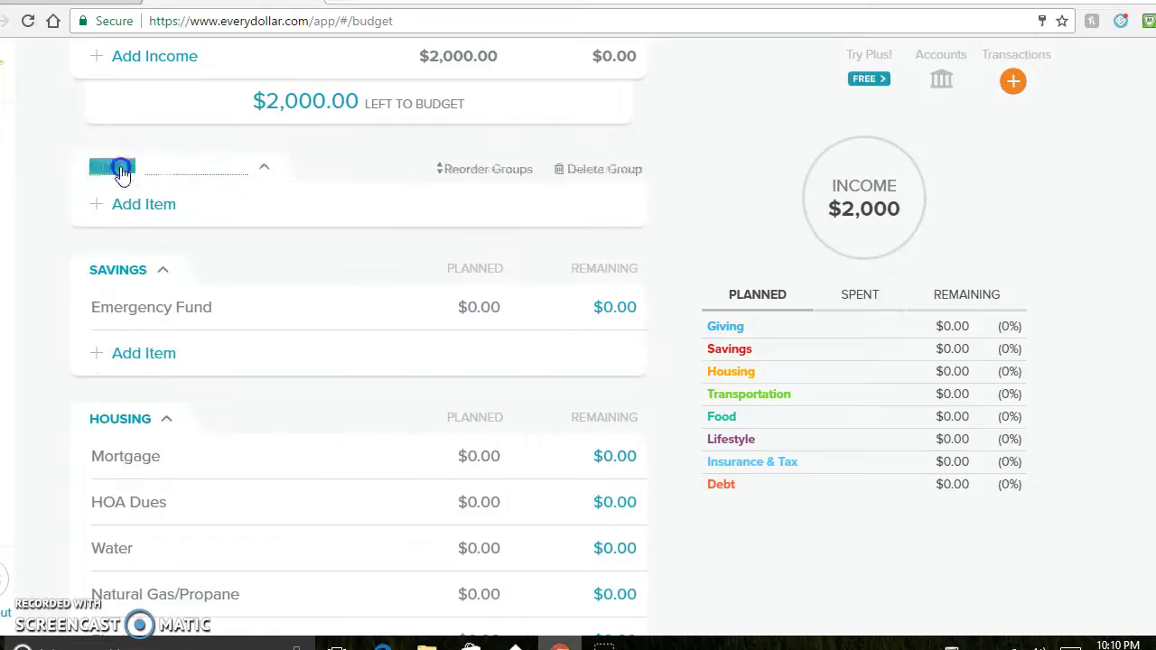
pyautogui.click(567, 181)
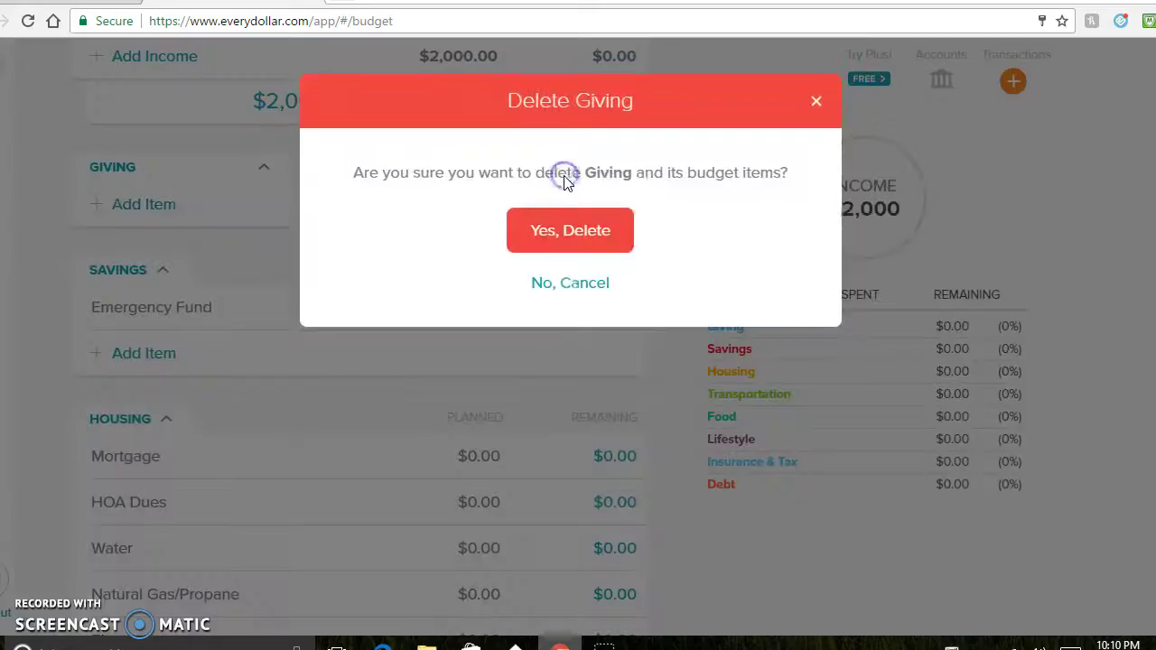
pyautogui.click(585, 226)
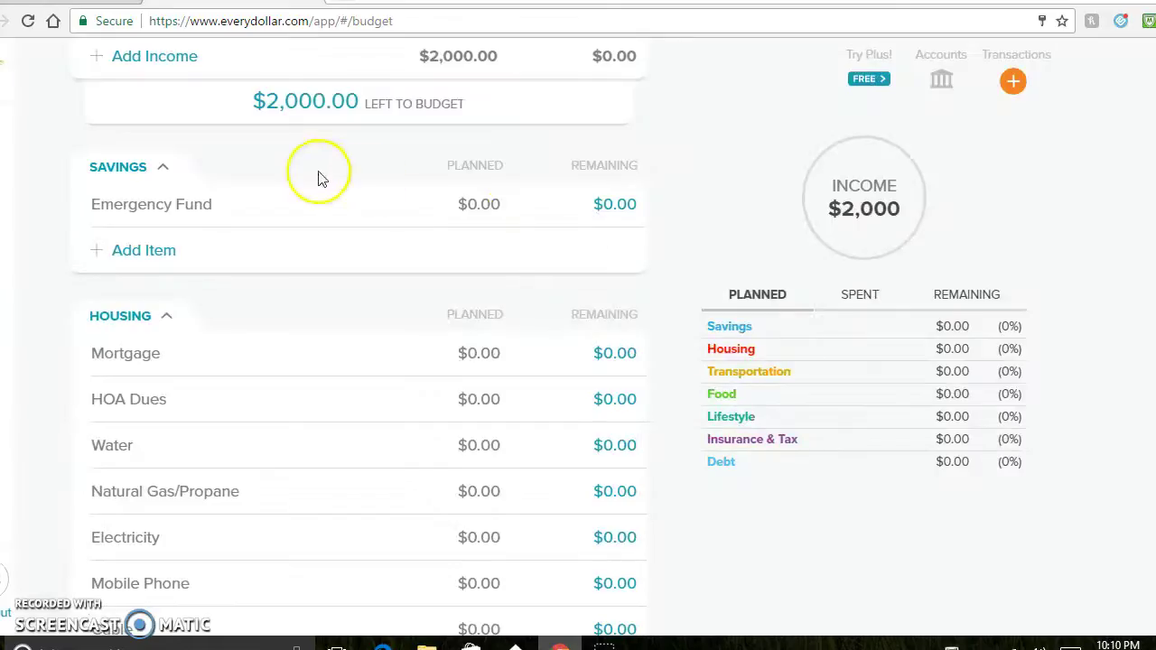
# Collapse and re-expand the Savings group, viewing its group options and the Emergency Fund details
pyautogui.click(161, 168)
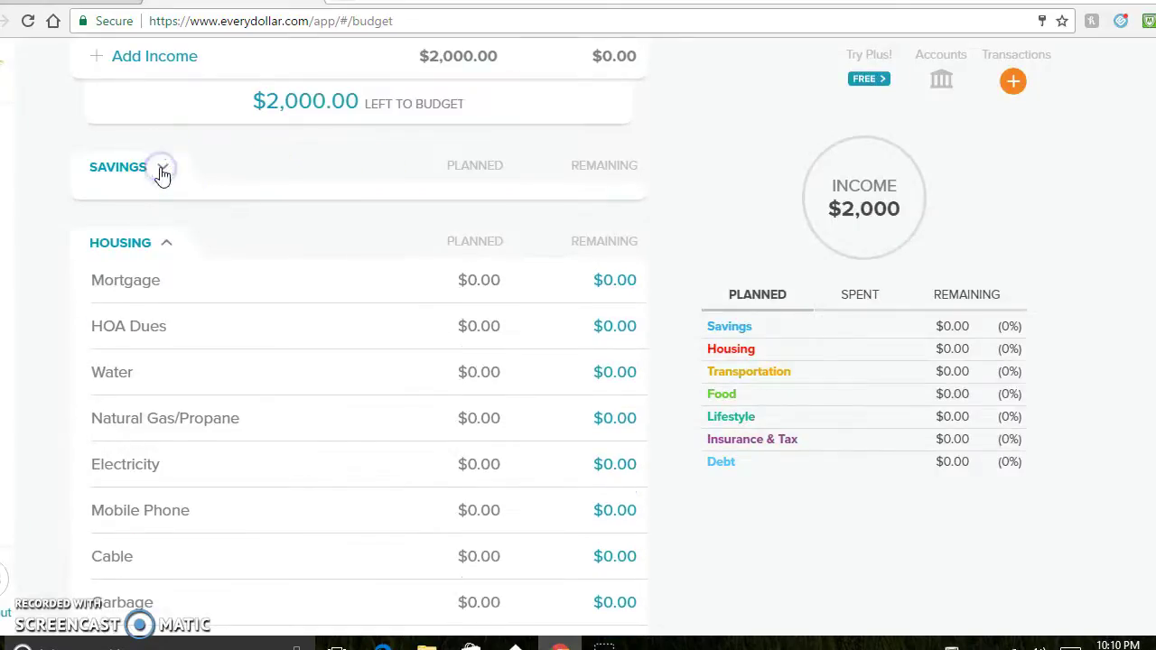
pyautogui.click(121, 169)
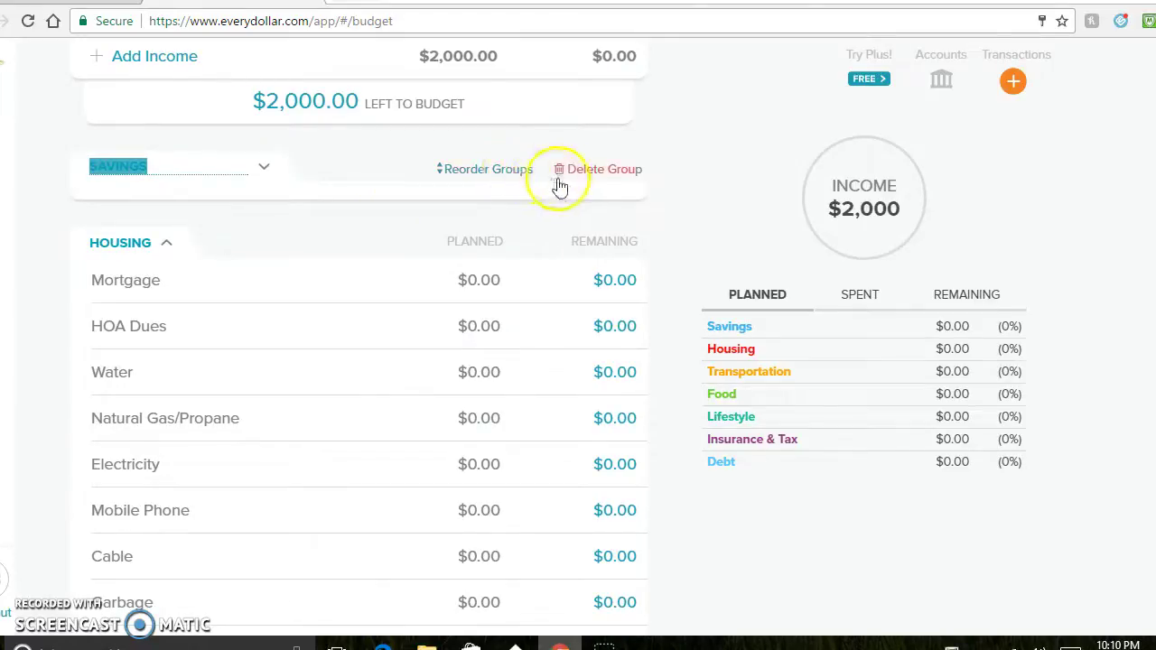
pyautogui.click(313, 193)
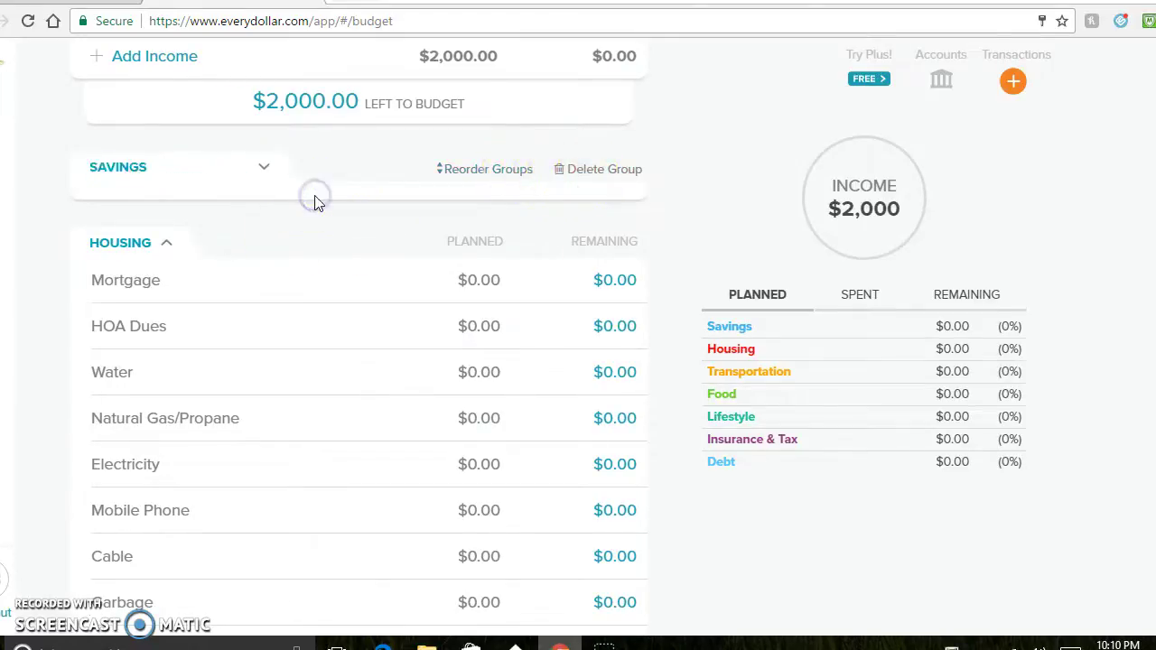
pyautogui.click(267, 172)
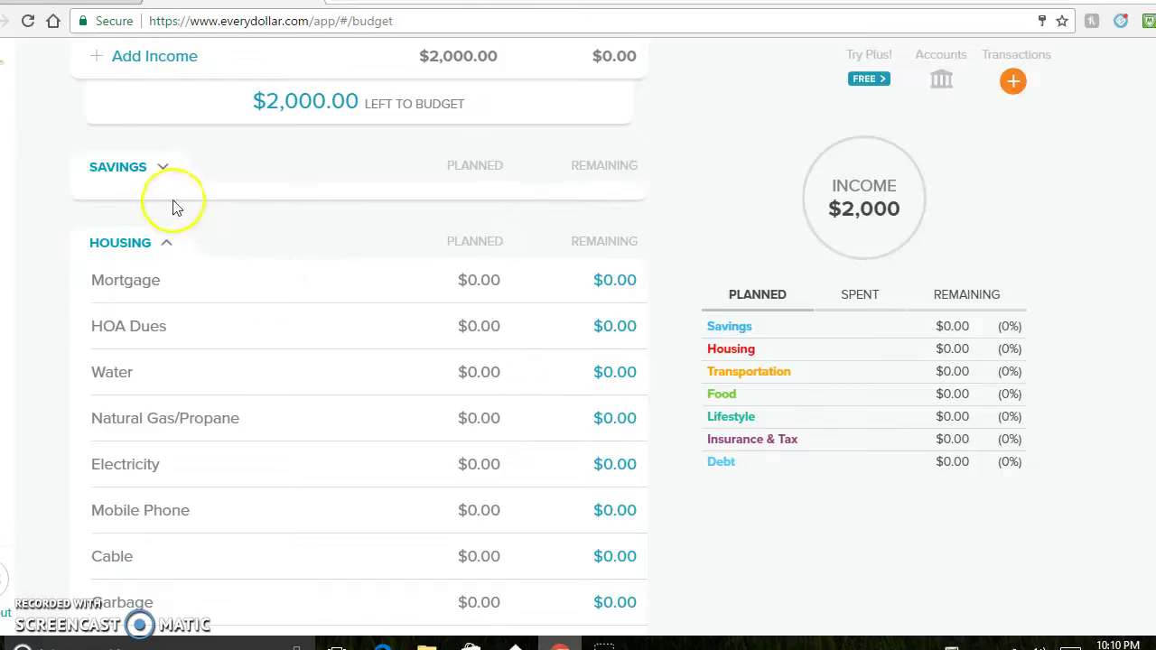
pyautogui.click(160, 170)
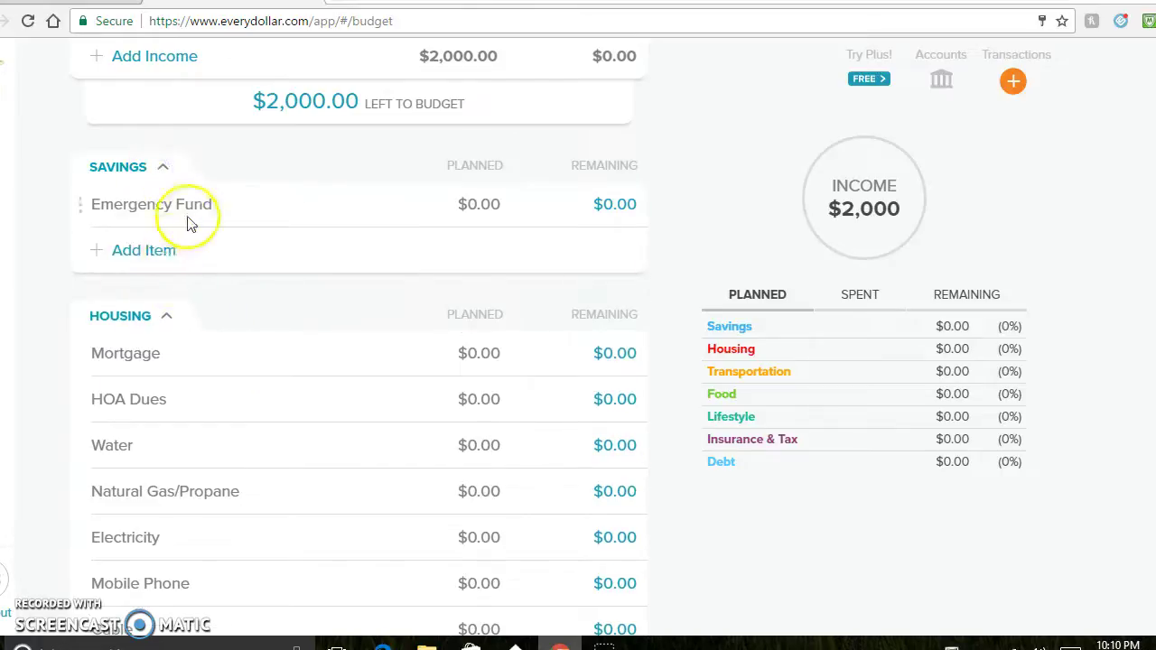
pyautogui.click(482, 206)
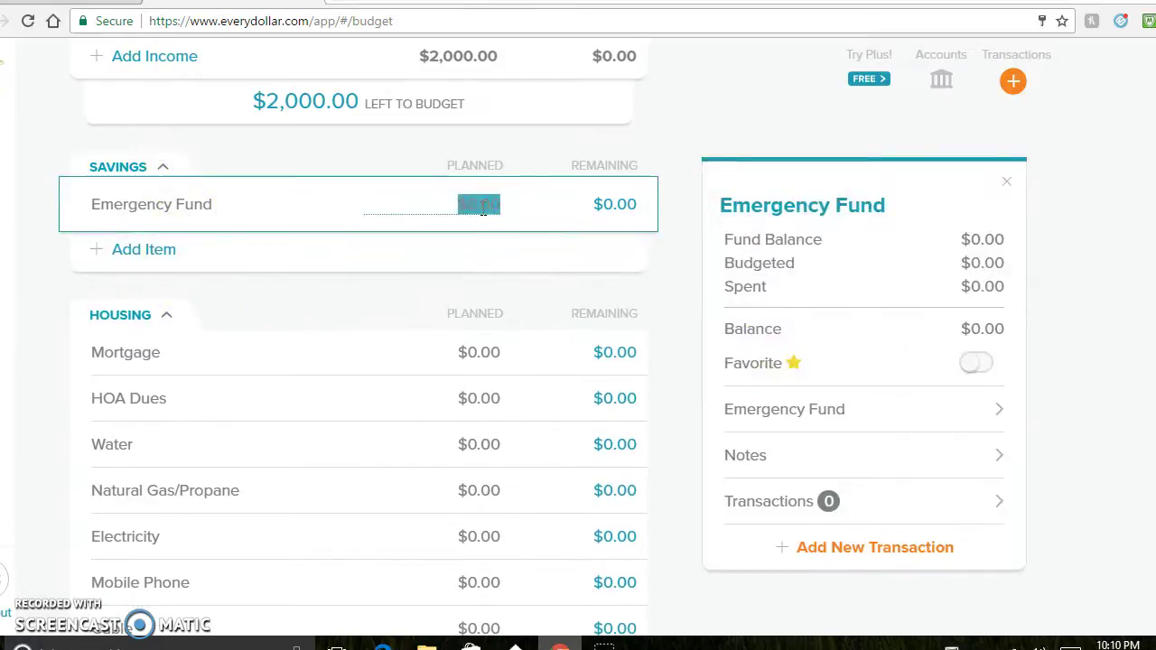
pyautogui.click(666, 288)
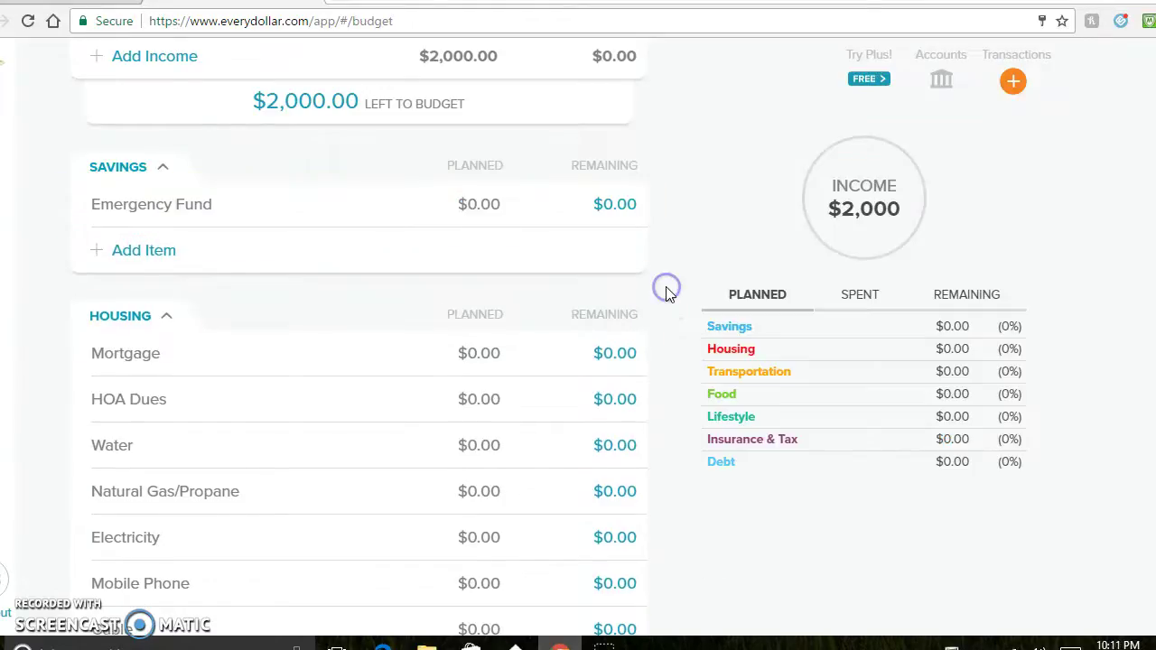
# Set the planned amount of the Mortgage item in the Housing group to $600
pyautogui.scroll(-1, 361, 362)
pyautogui.scroll(1, 362, 362)
pyautogui.scroll(-1, 361, 361)
pyautogui.scroll(1, 362, 361)
pyautogui.scroll(-2, 361, 361)
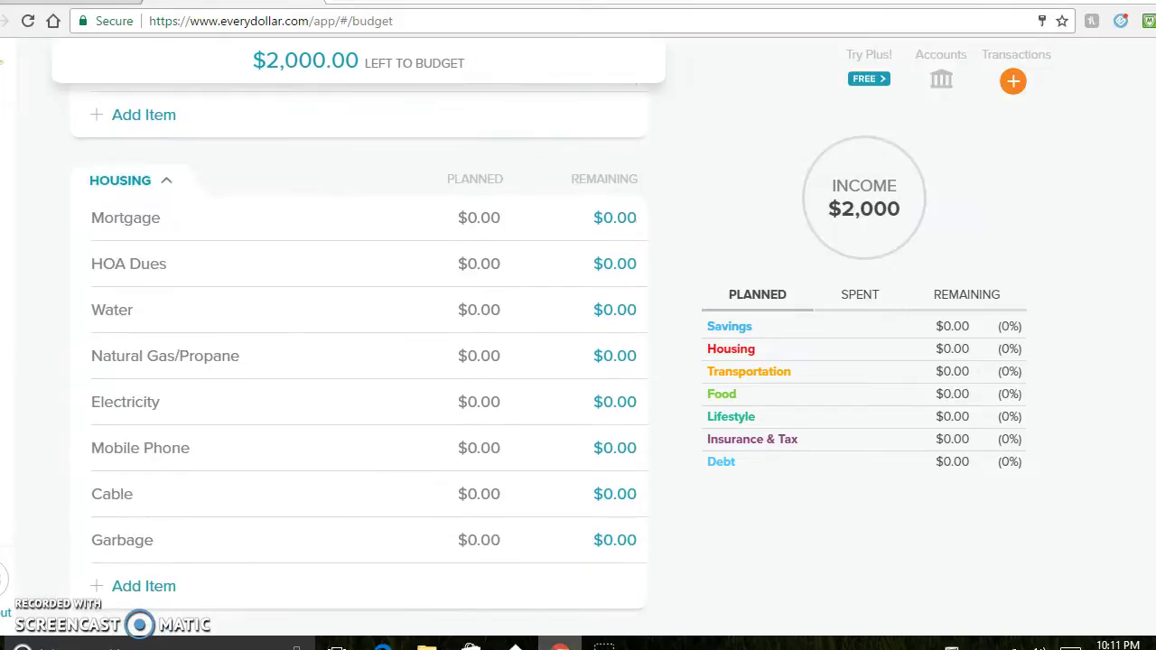
pyautogui.scroll(-1, 361, 361)
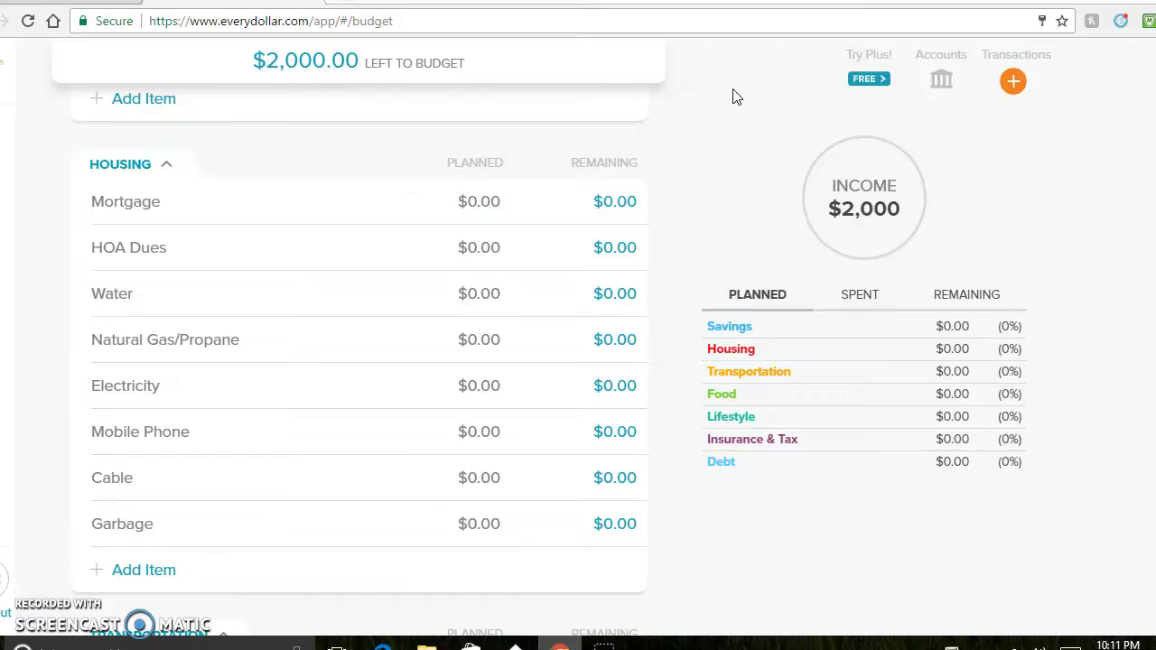
pyautogui.click(477, 199)
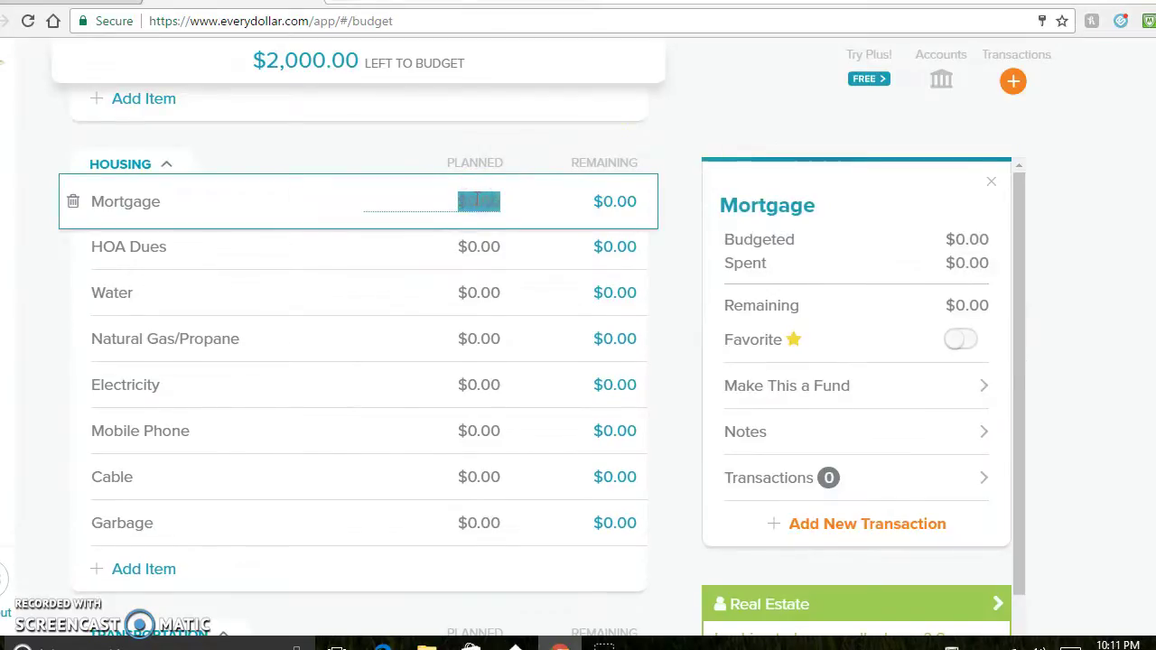
pyautogui.write('600')
pyautogui.press('Tab')
# Delete the HOA Dues, Water and Natural Gas/Propane items from the Housing group
pyautogui.click(126, 247)
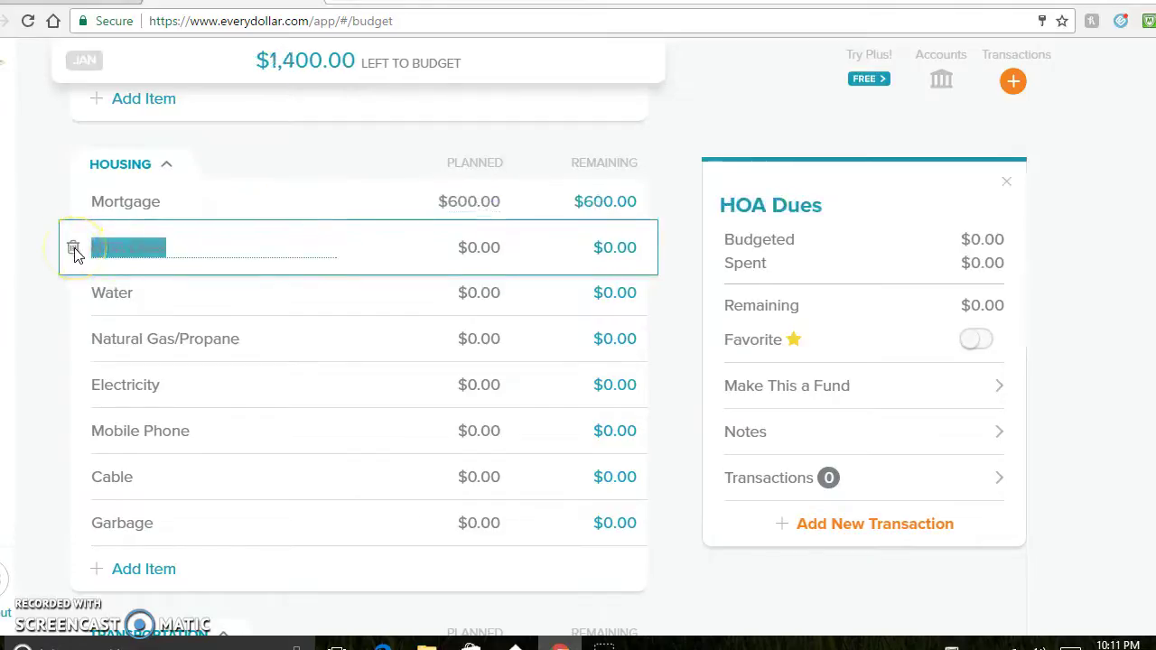
pyautogui.click(73, 248)
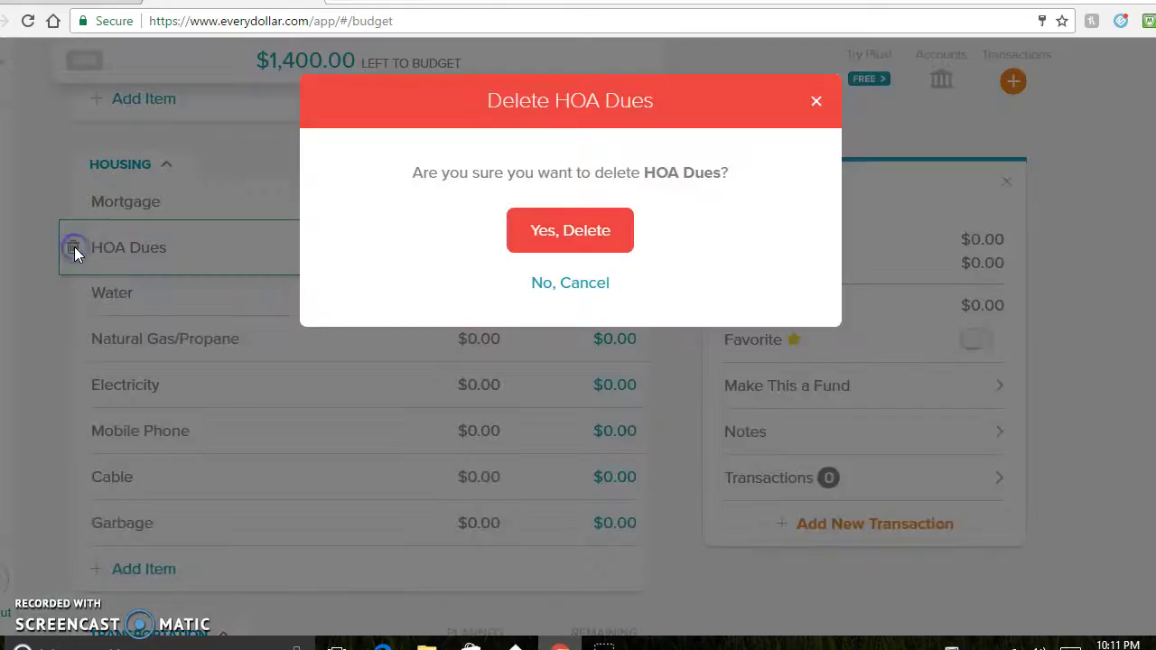
pyautogui.click(578, 233)
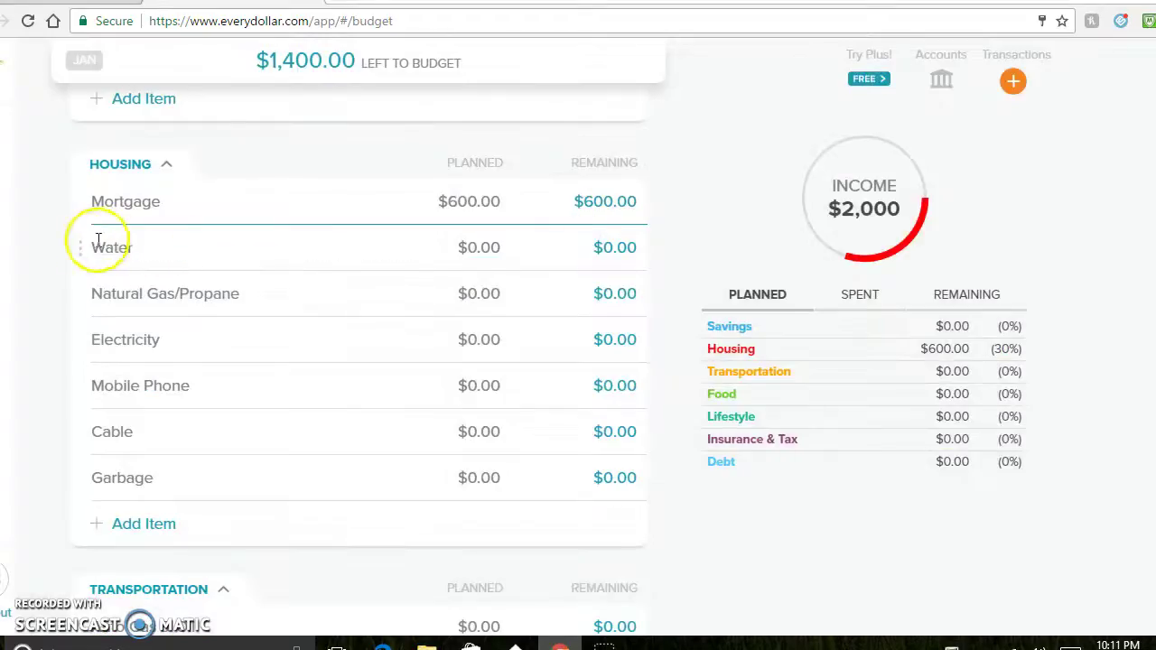
pyautogui.click(77, 248)
pyautogui.click(74, 247)
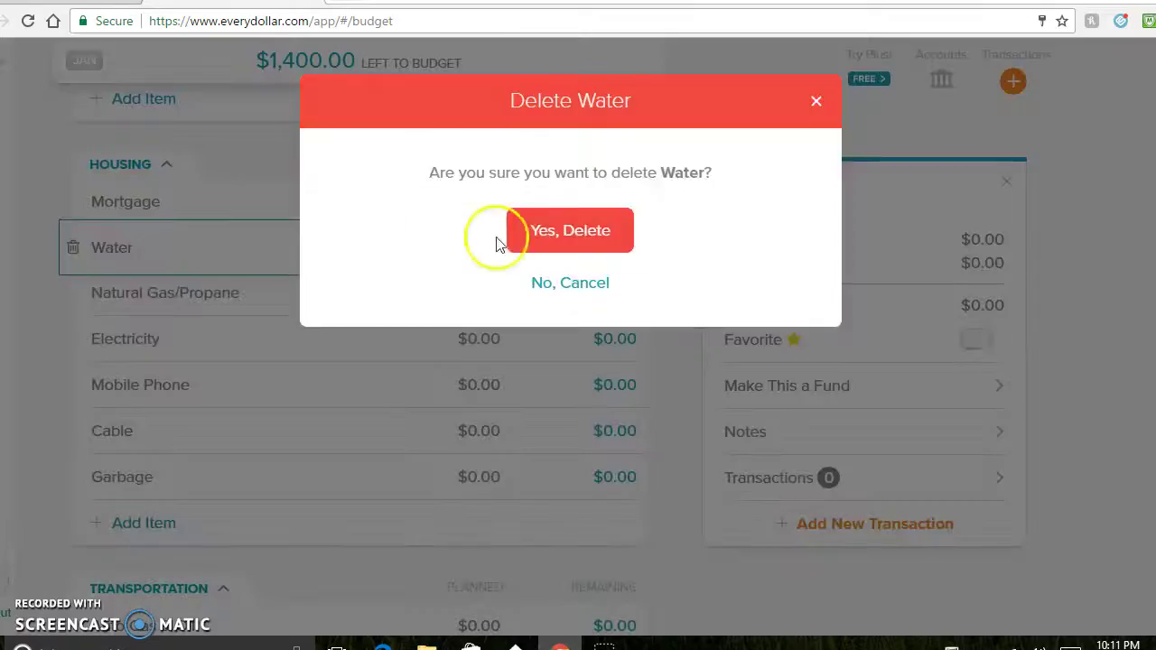
pyautogui.click(538, 233)
pyautogui.click(75, 249)
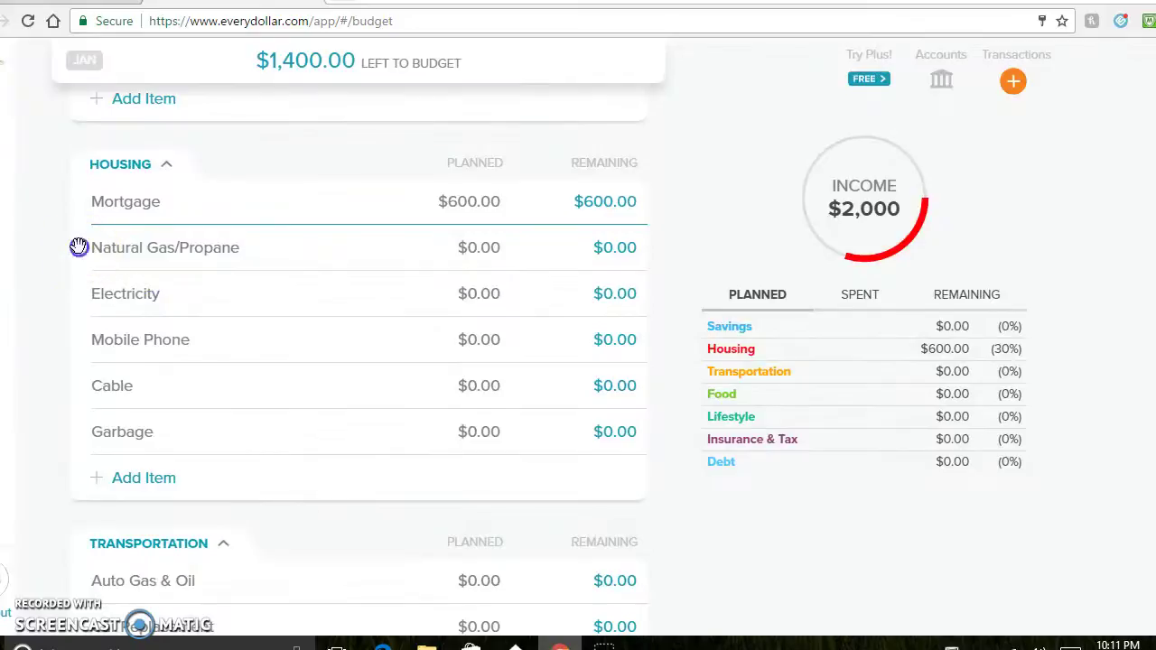
pyautogui.click(73, 248)
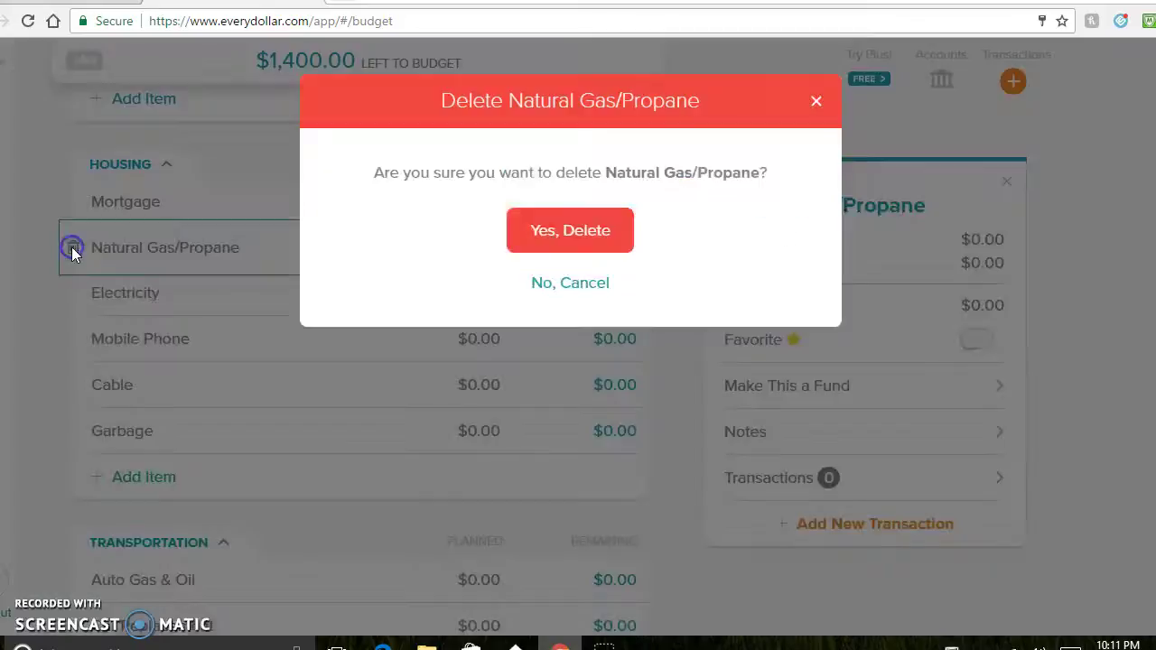
pyautogui.click(582, 231)
# Set the planned amount of the Electricity item in the Housing group to $150
pyautogui.click(488, 247)
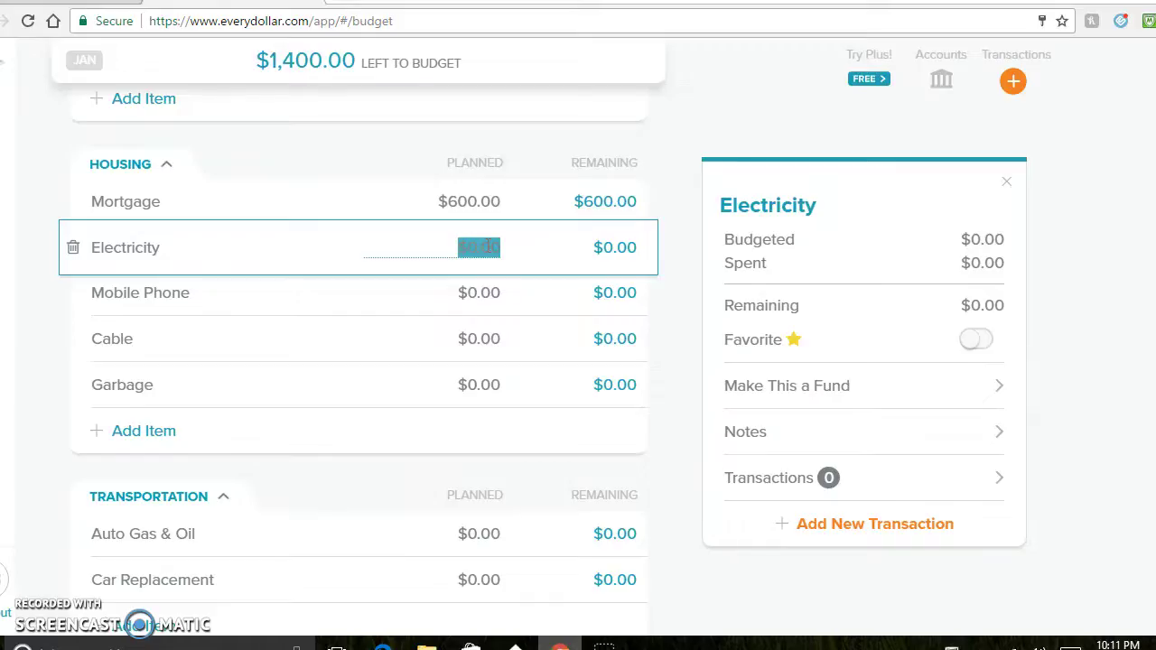
pyautogui.write('150')
pyautogui.press('Tab')
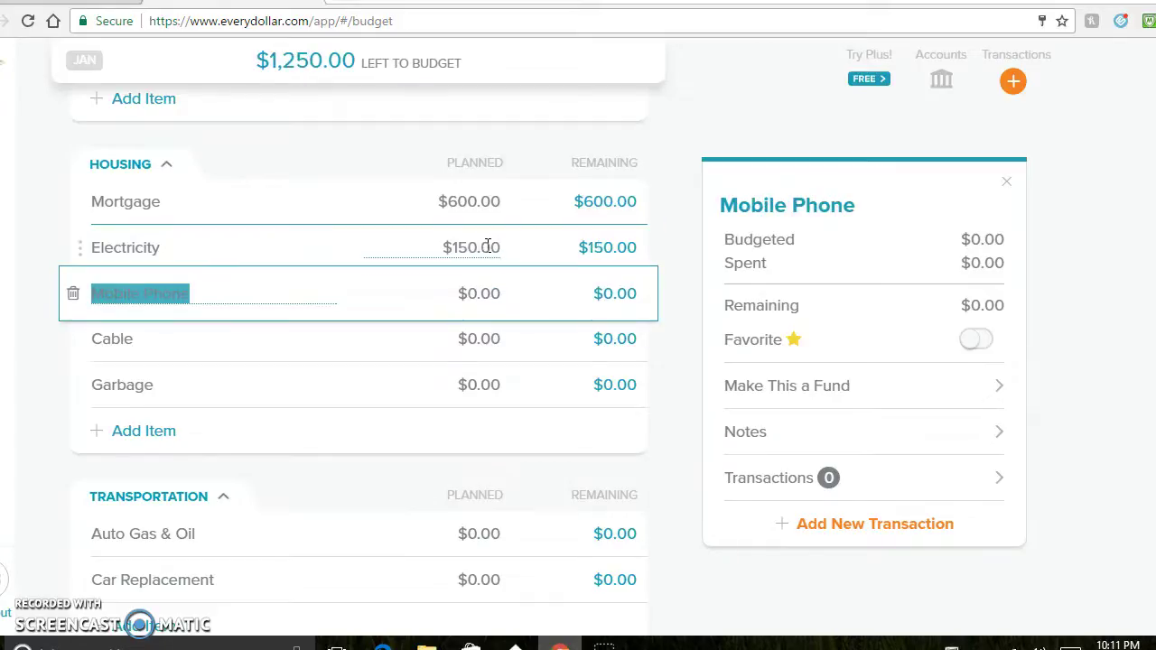
# Set the planned amount of the Mobile Phone item in the Housing group to $150
pyautogui.click(478, 293)
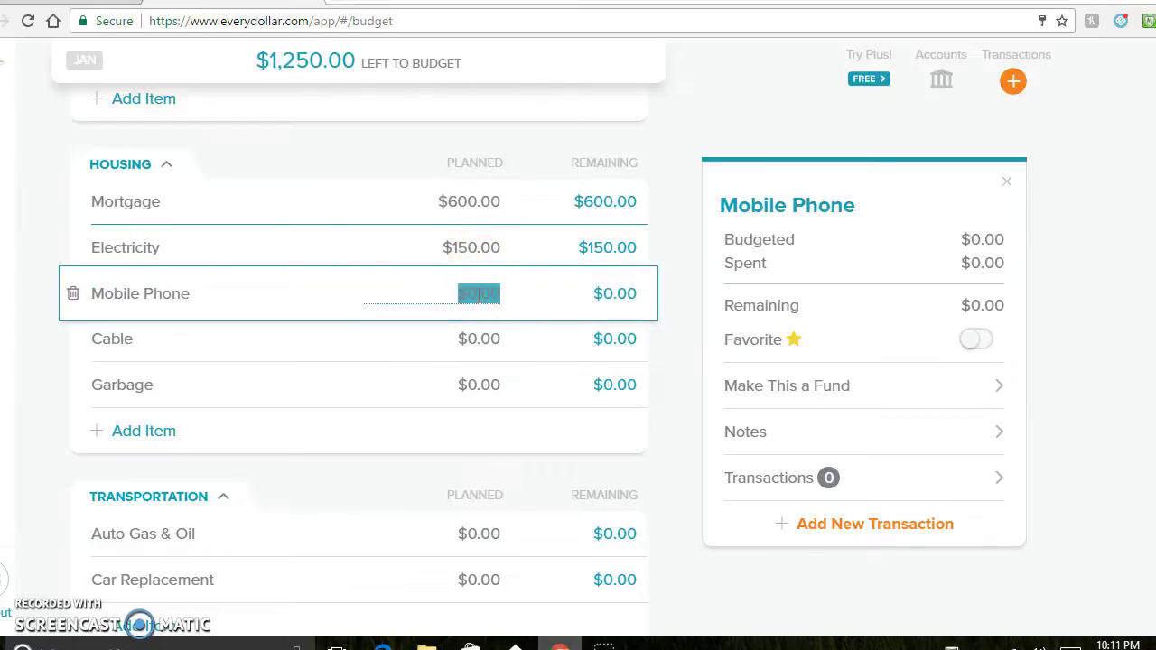
pyautogui.write('150')
pyautogui.press('Tab')
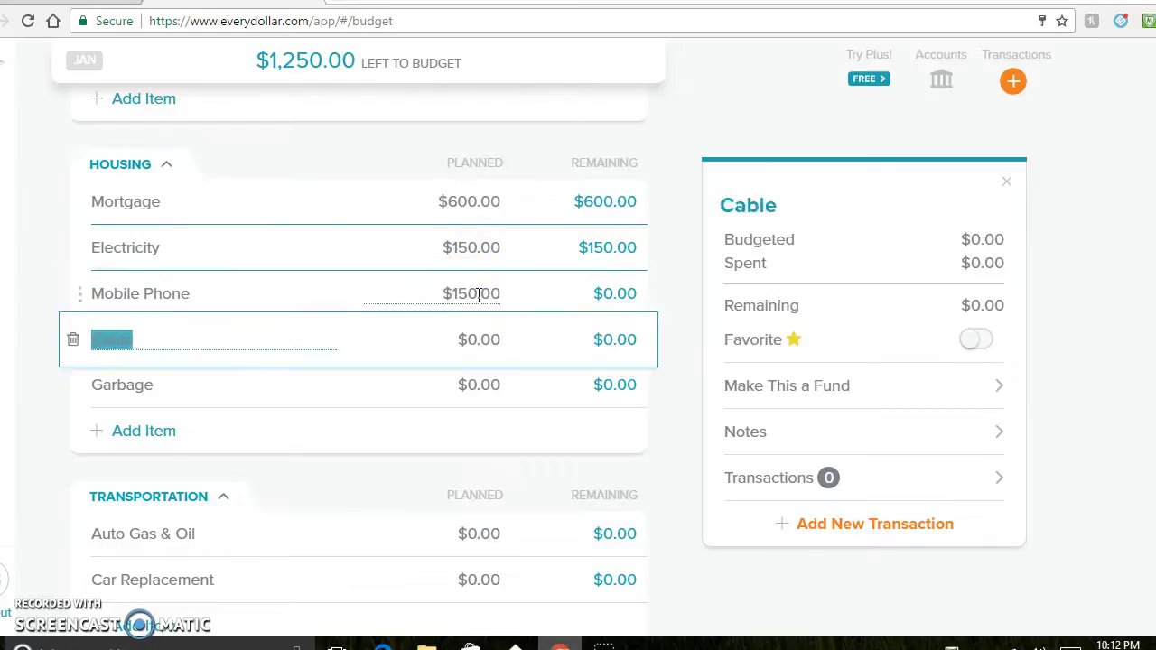
# Delete the Cable and Garbage items from the Housing group
pyautogui.click(72, 338)
pyautogui.click(537, 249)
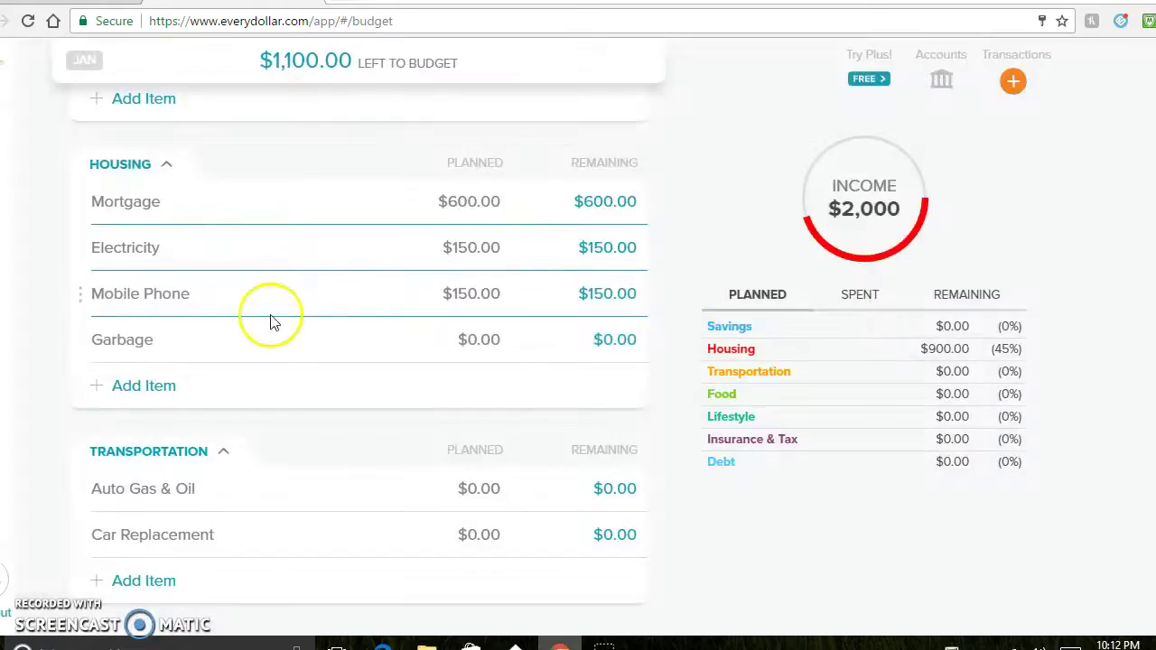
pyautogui.click(74, 341)
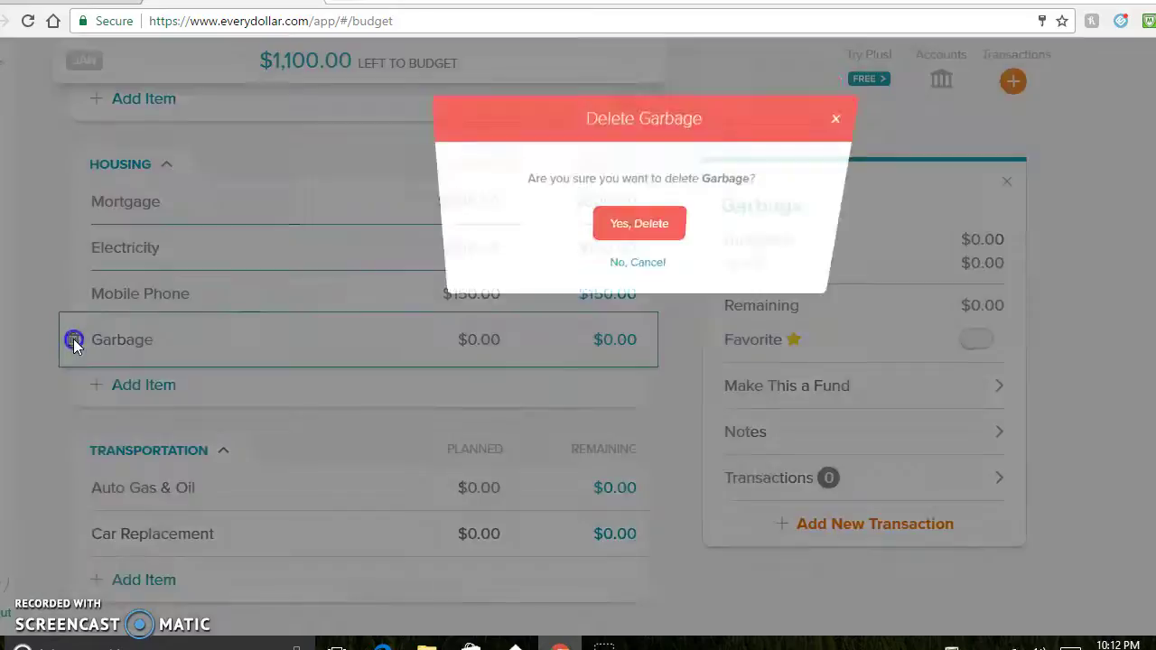
pyautogui.click(578, 228)
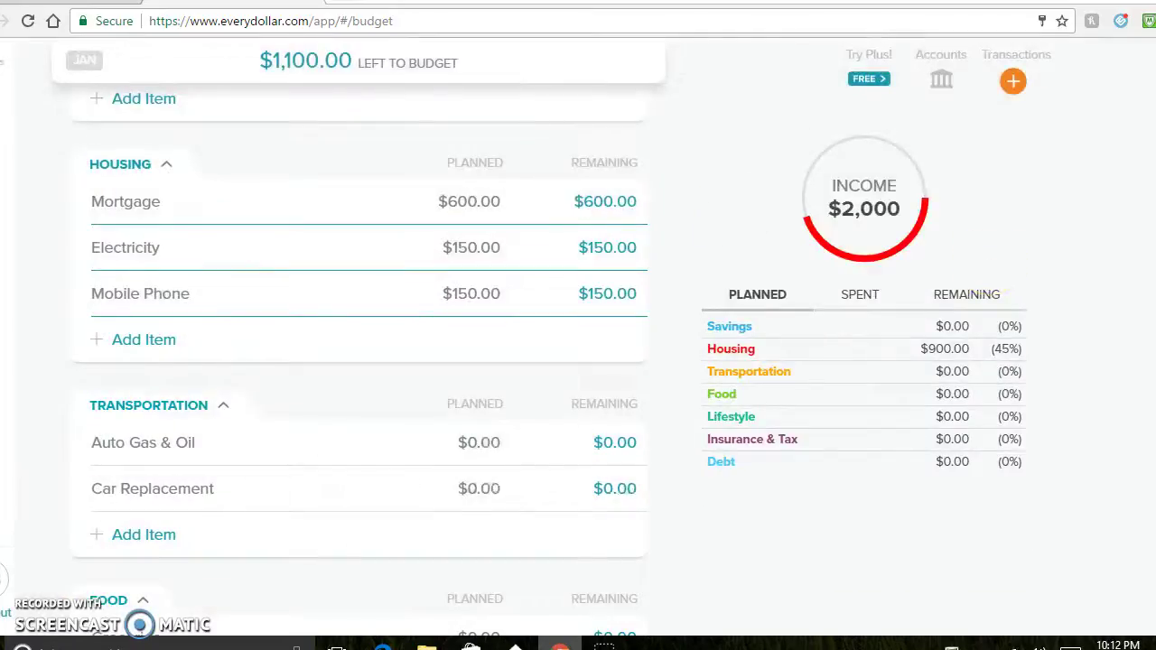
# Set the planned amount of the Auto Gas & Oil item in the Transportation group to $100
pyautogui.scroll(-1, 623, 220)
pyautogui.scroll(2, 623, 220)
pyautogui.scroll(1, 361, 361)
pyautogui.scroll(-1, 361, 361)
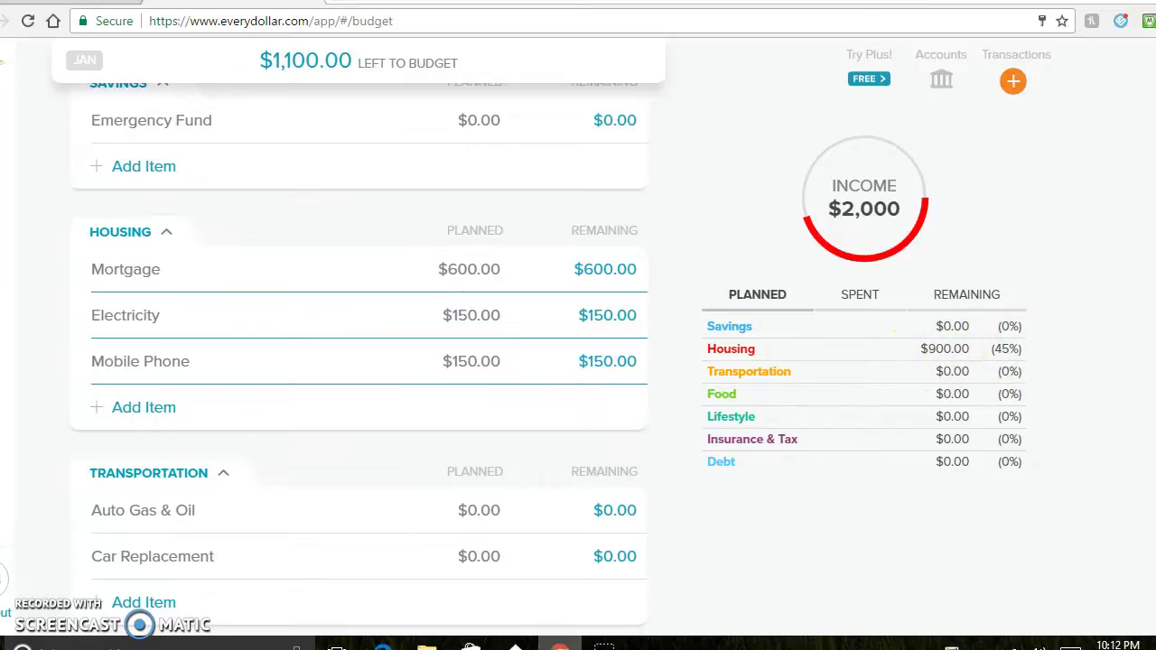
pyautogui.scroll(-2, 359, 358)
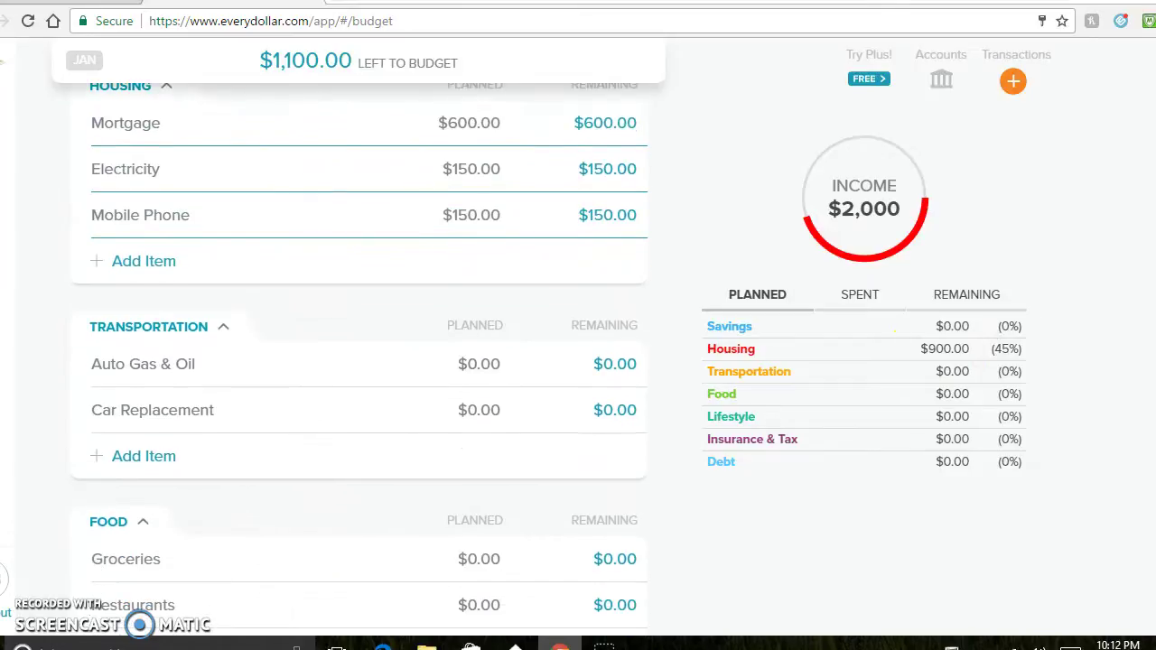
pyautogui.scroll(-2, 360, 358)
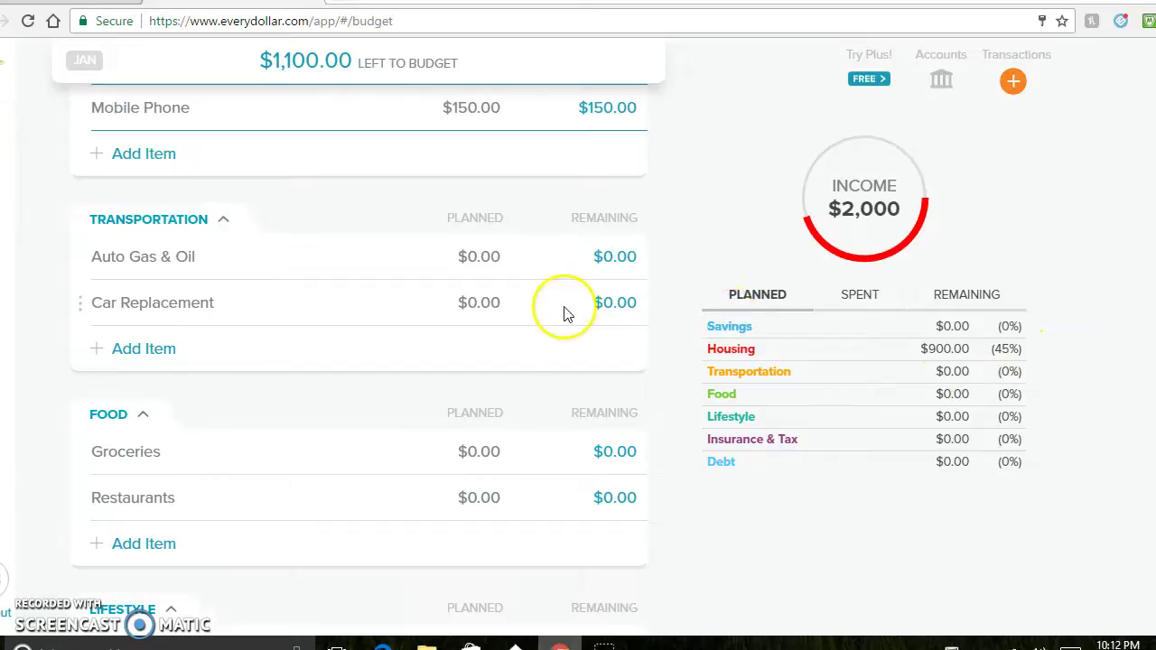
pyautogui.click(458, 253)
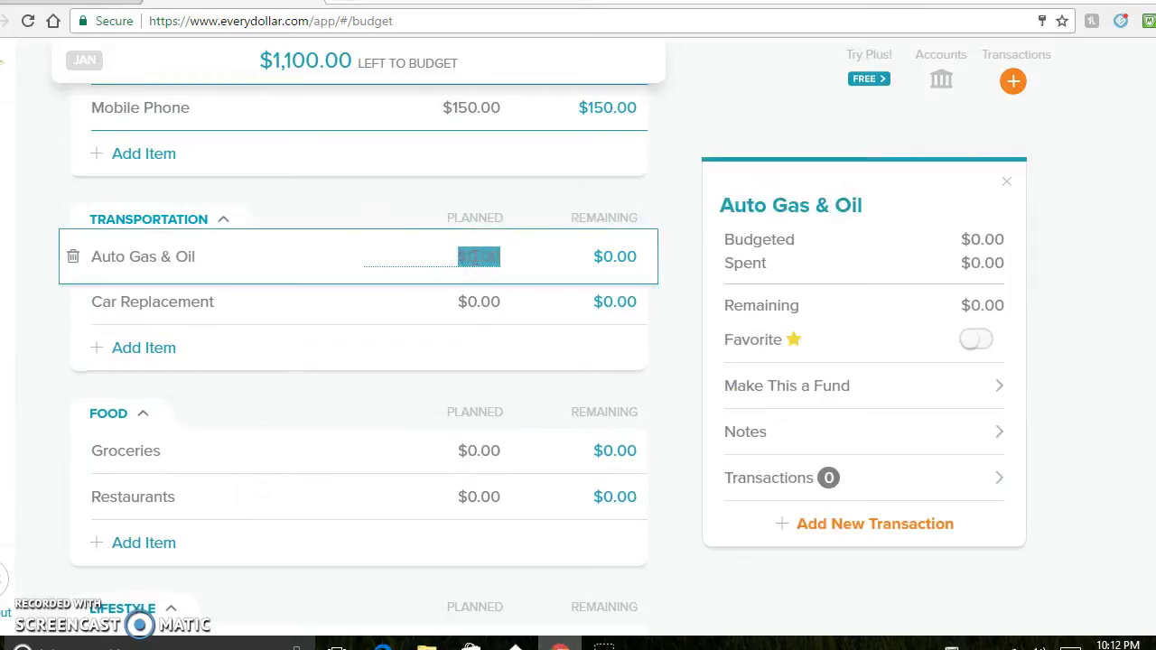
pyautogui.write('100')
pyautogui.press('Tab')
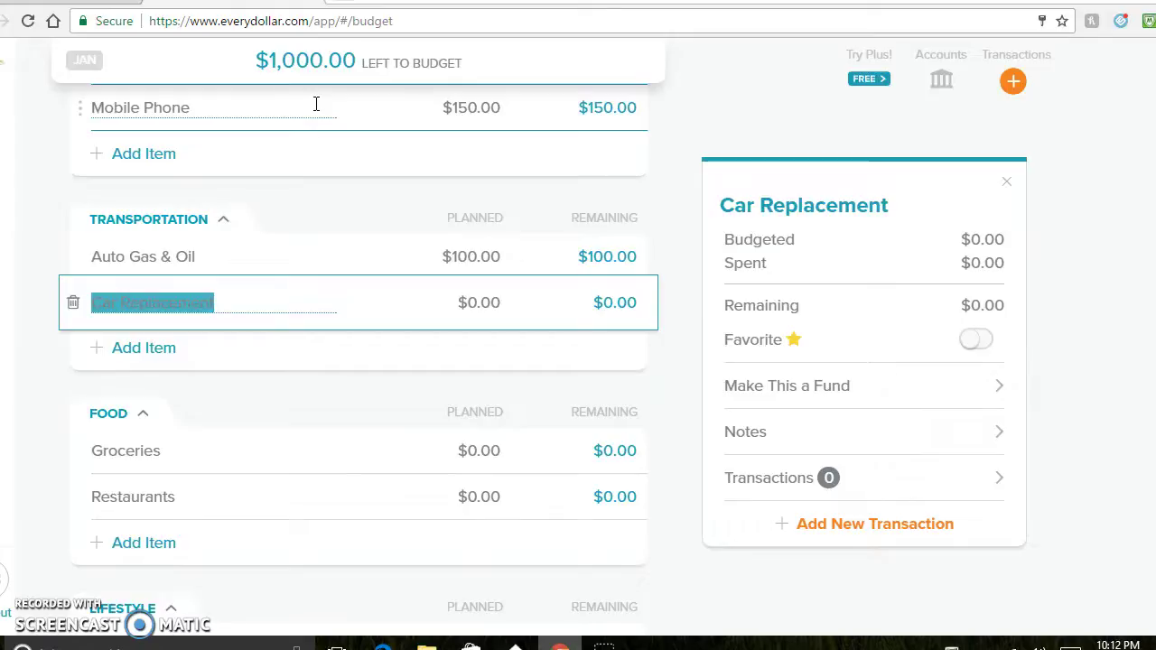
# Set the planned amount of the Car Replacement item in the Transportation group to $20
pyautogui.click(423, 256)
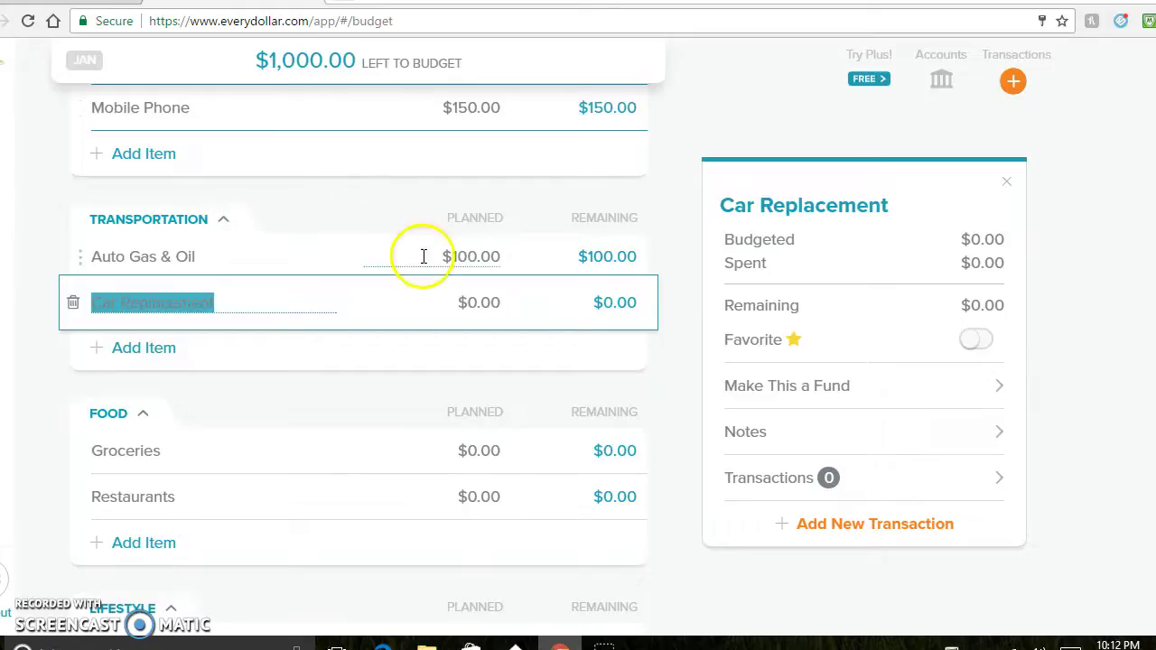
pyautogui.click(479, 301)
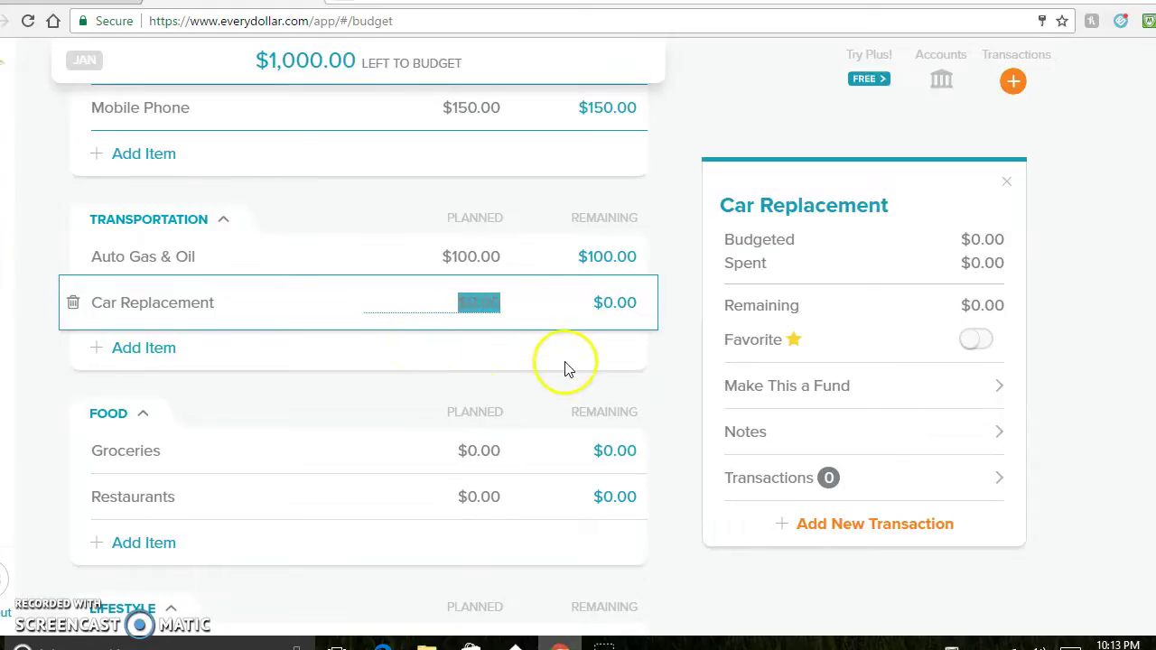
pyautogui.write('20')
pyautogui.press('Tab')
# Set the planned amounts in the Food group to $200 for Groceries and $40 for Restaurants
pyautogui.scroll(-5, 361, 362)
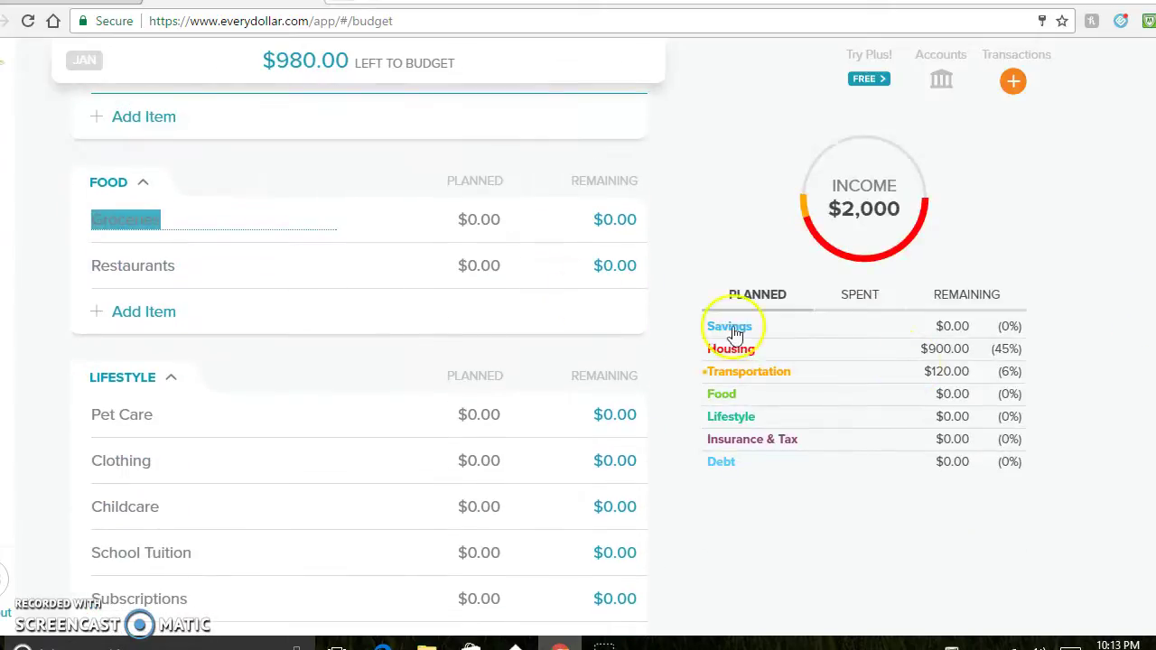
pyautogui.click(498, 221)
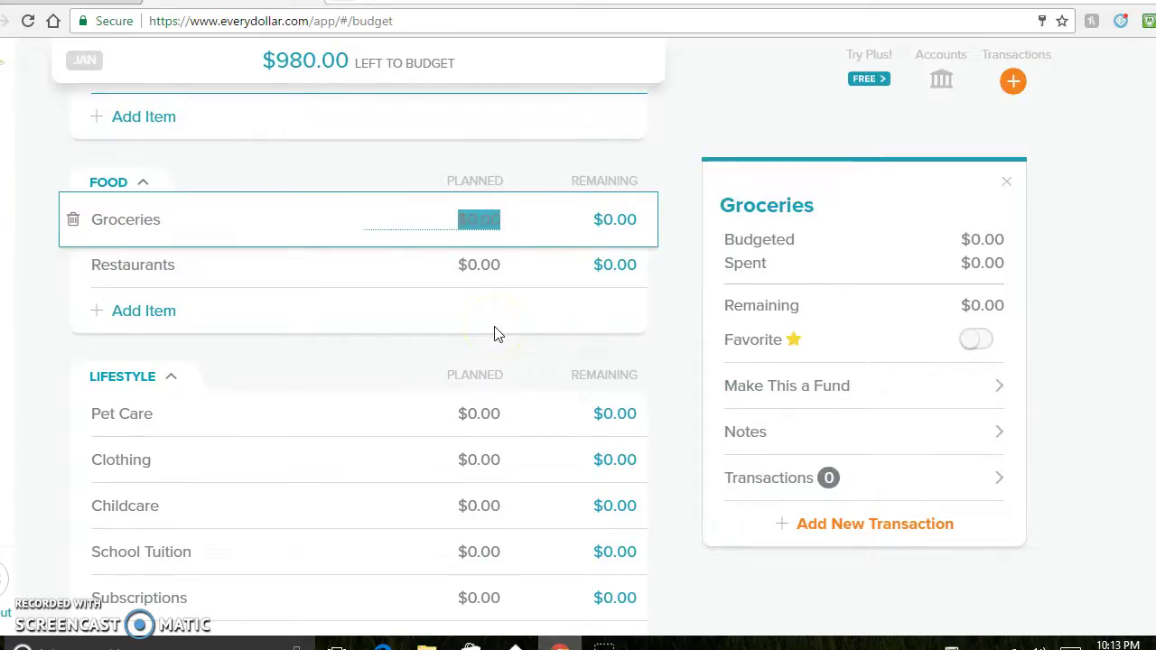
pyautogui.write('200')
pyautogui.press('Tab')
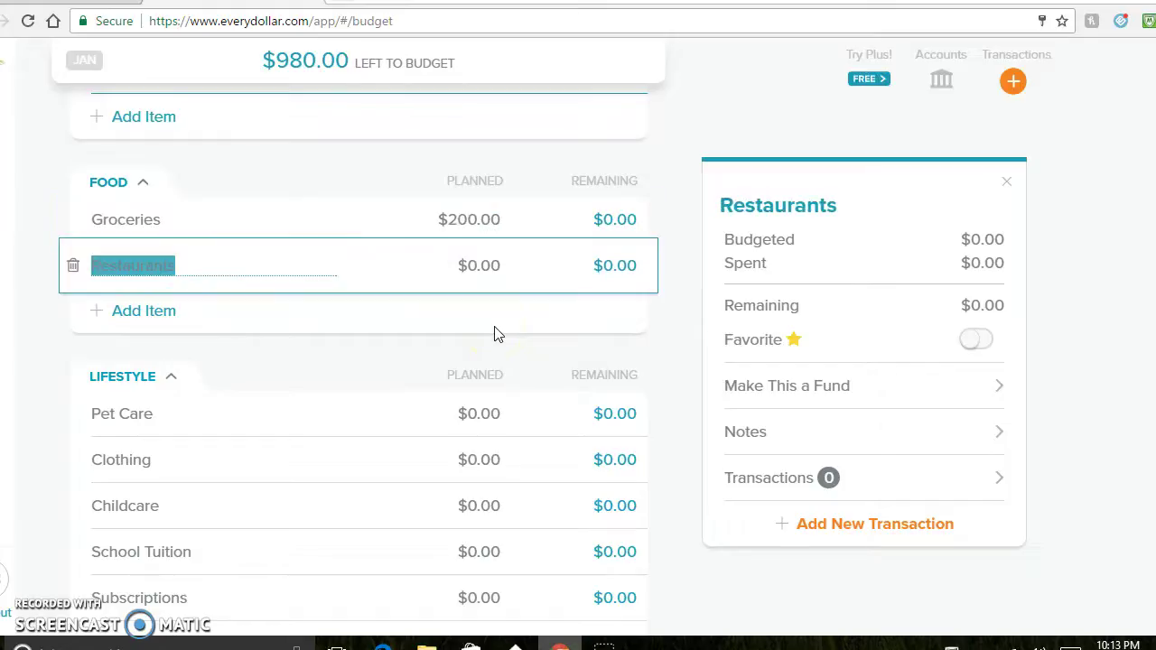
pyautogui.click(476, 262)
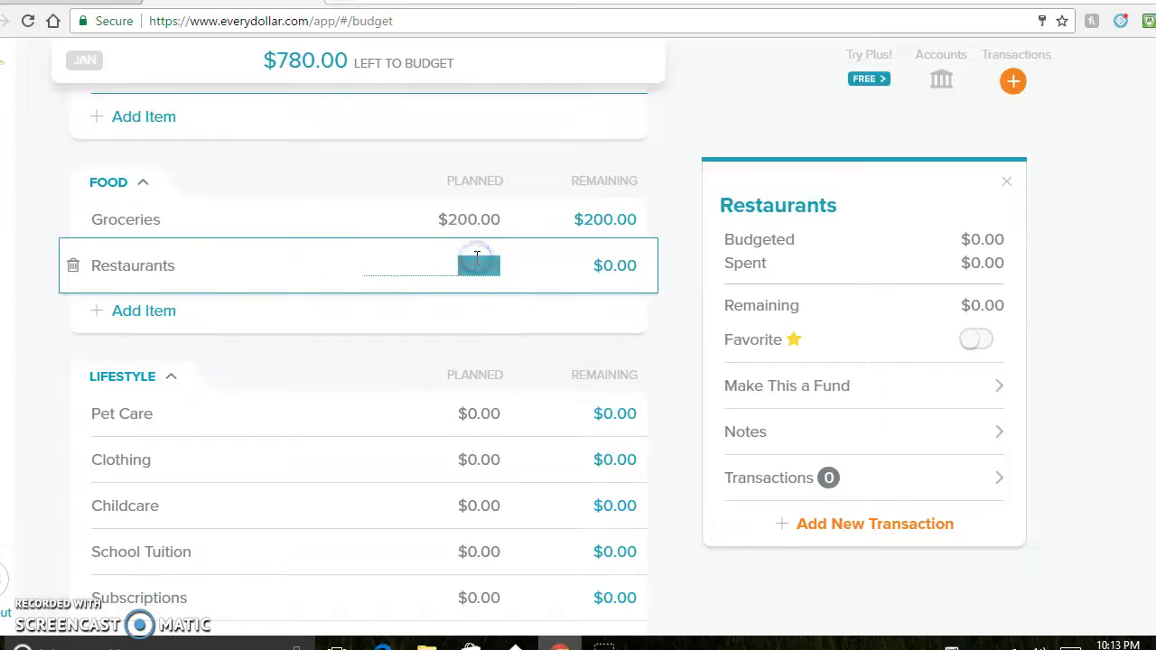
pyautogui.write('40')
pyautogui.press('Tab')
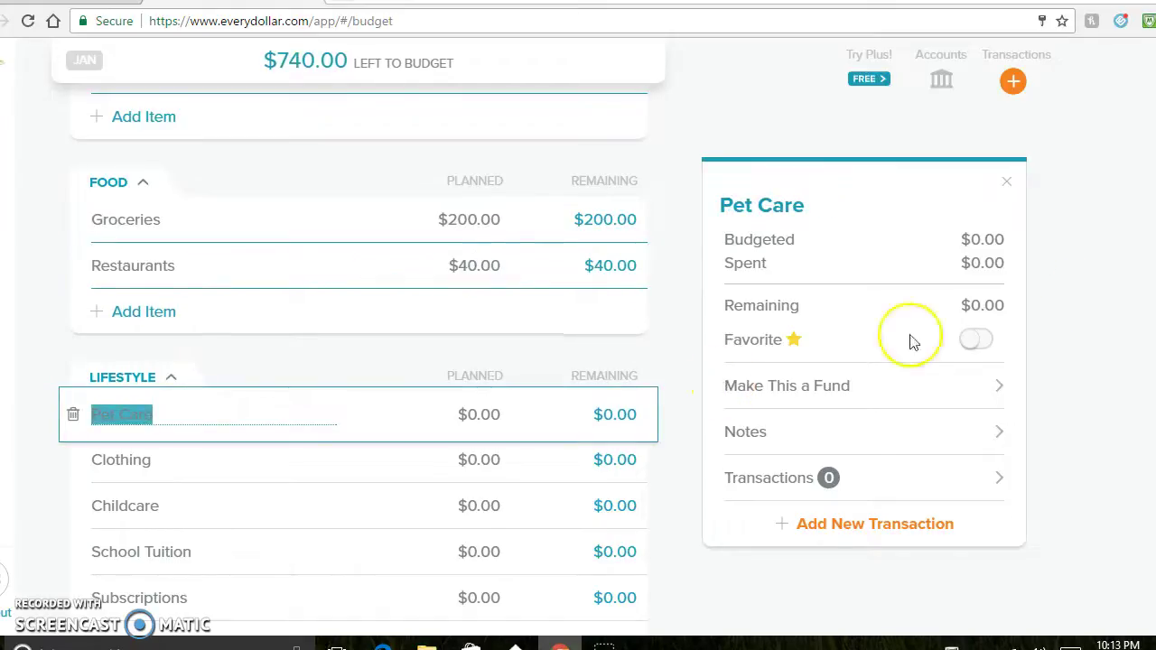
# Look through the items in the Lifestyle, Insurance & Tax and Debt groups and review the planned Transportation and Food items
pyautogui.scroll(-3, 903, 343)
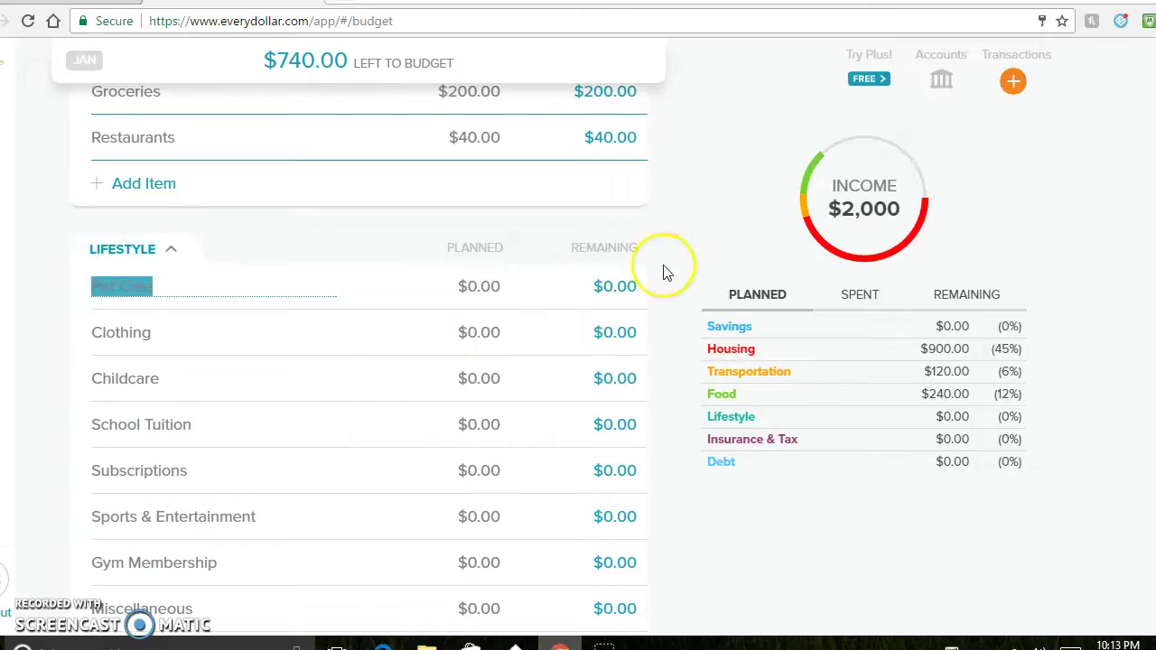
pyautogui.scroll(-3, 1097, 330)
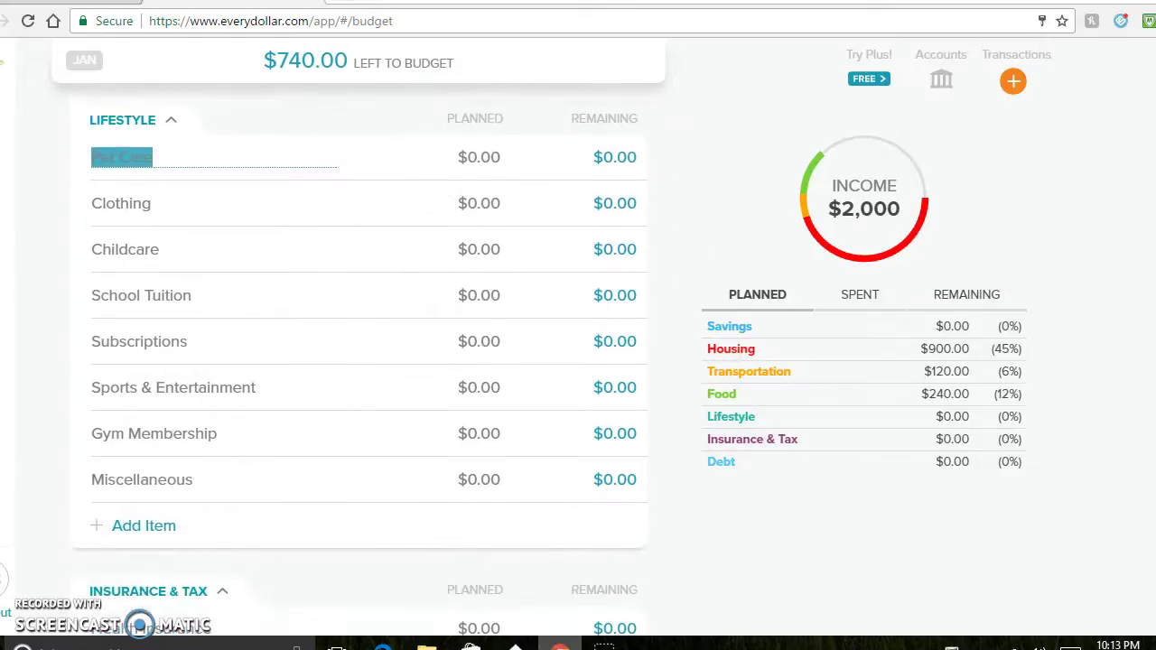
pyautogui.scroll(1, 359, 358)
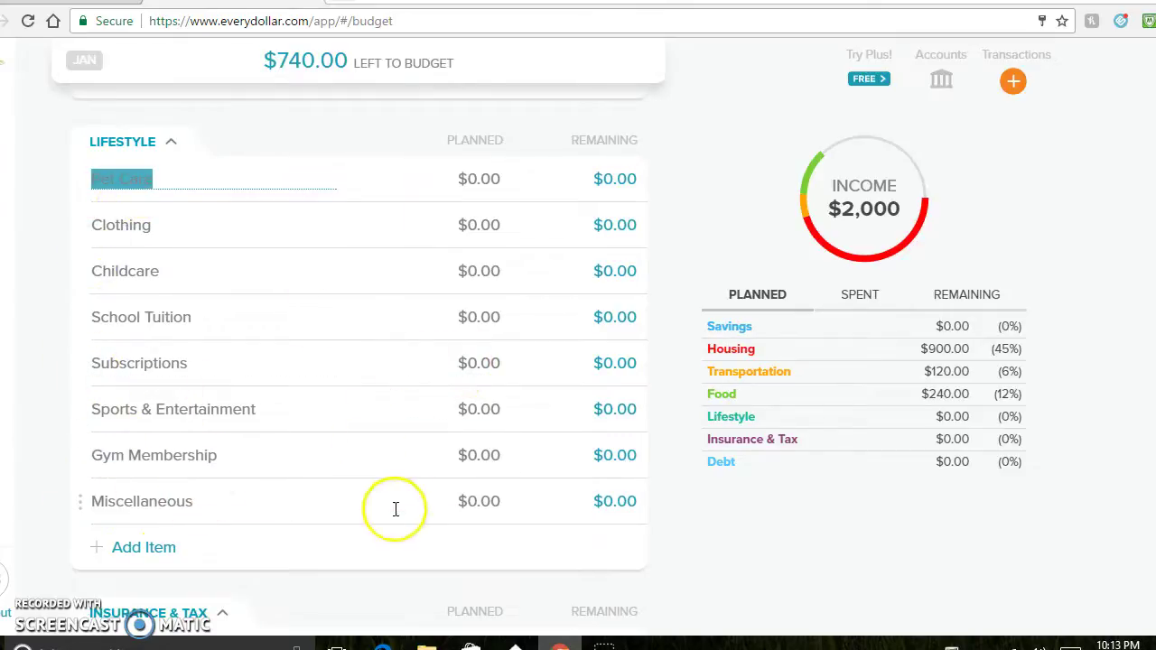
pyautogui.scroll(-2, 359, 358)
pyautogui.scroll(-3, 359, 357)
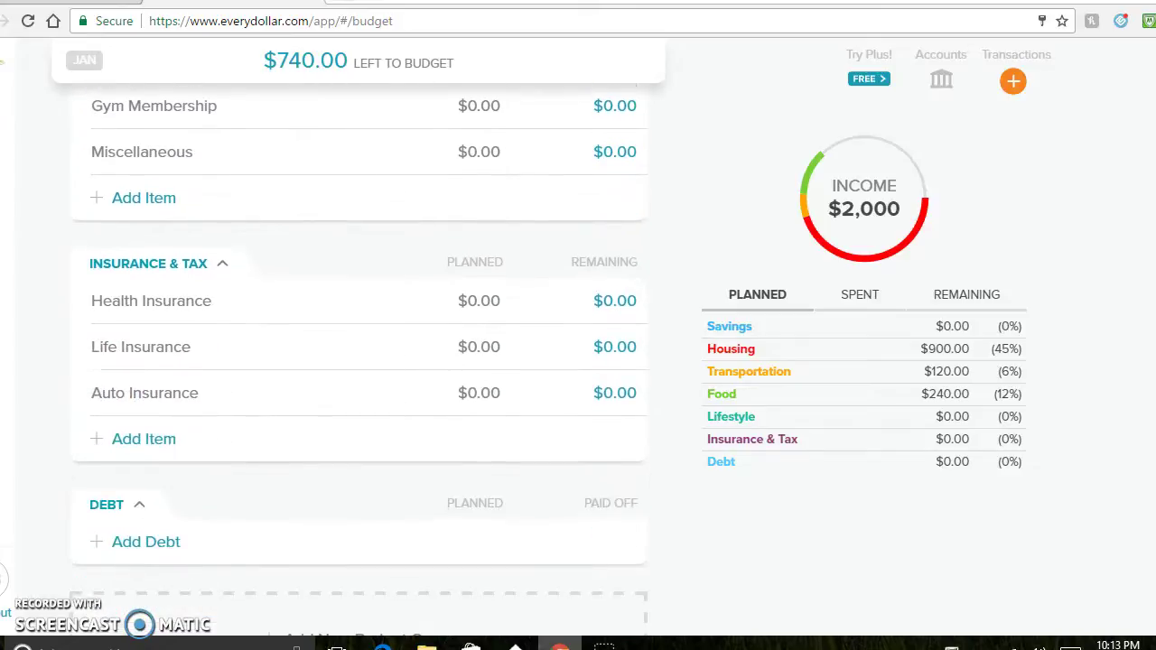
pyautogui.scroll(-1, 359, 358)
pyautogui.scroll(1, 360, 357)
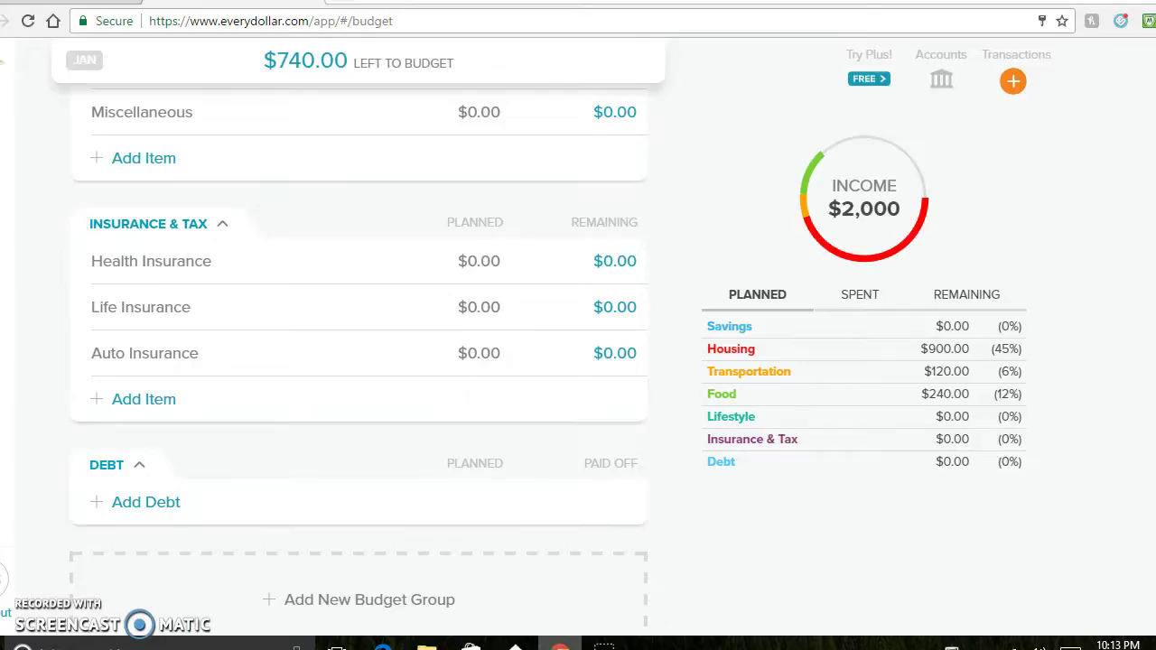
pyautogui.scroll(-1, 359, 357)
pyautogui.scroll(4, 359, 358)
pyautogui.scroll(2, 359, 357)
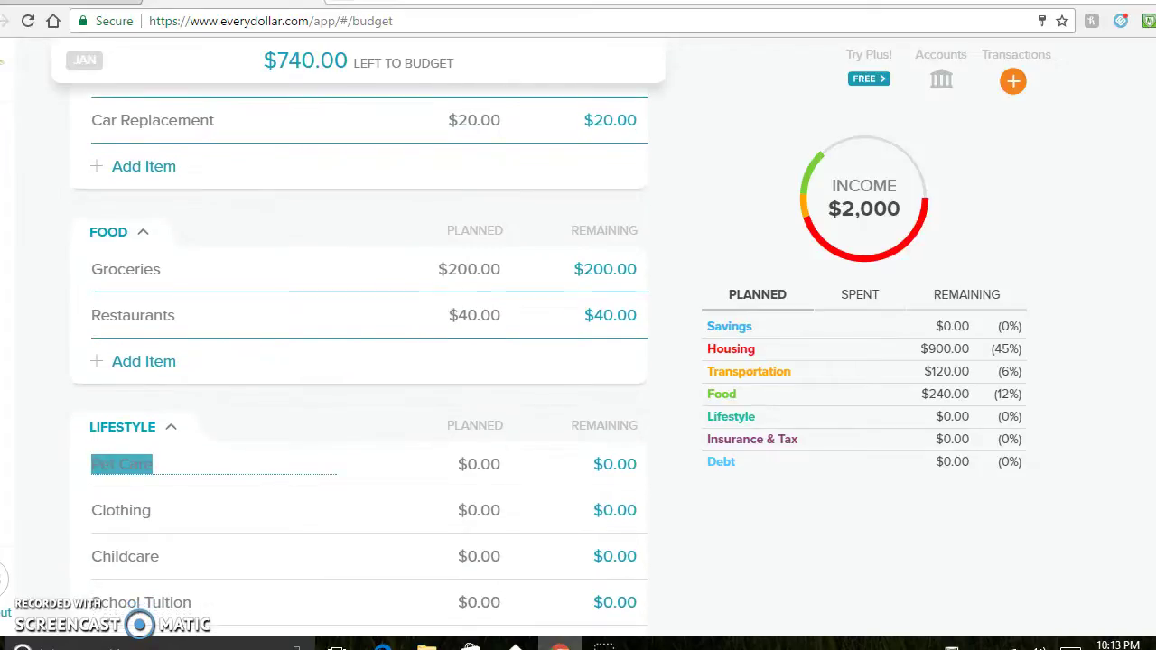
pyautogui.scroll(-3, 359, 362)
pyautogui.scroll(2, 360, 361)
pyautogui.scroll(1, 359, 362)
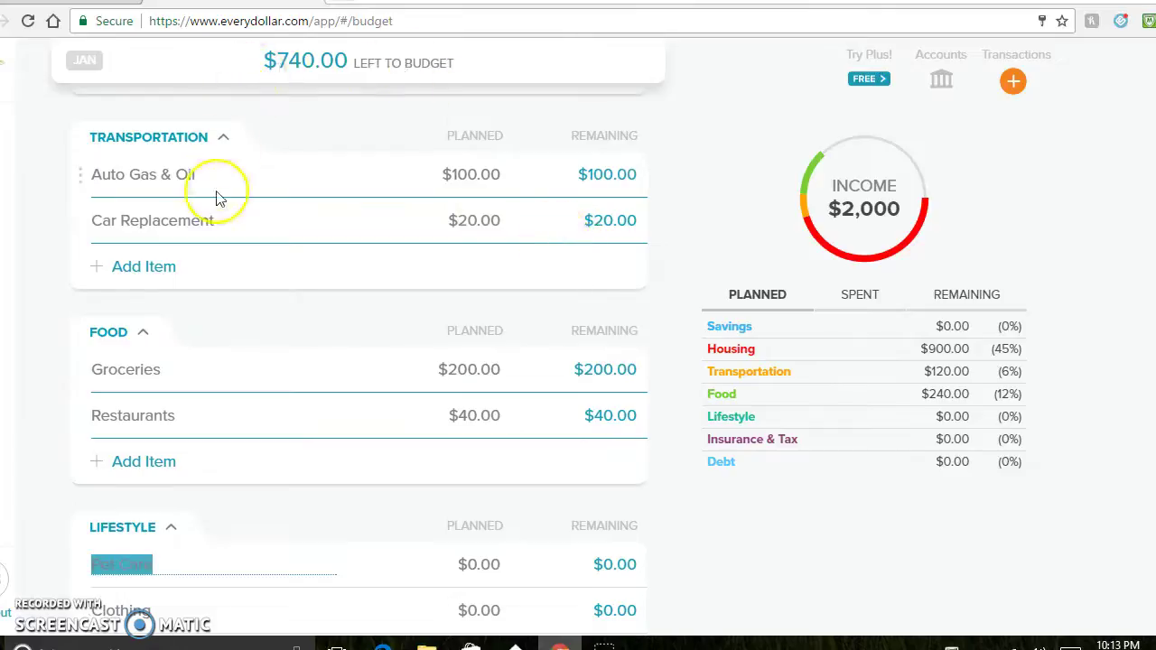
pyautogui.click(163, 564)
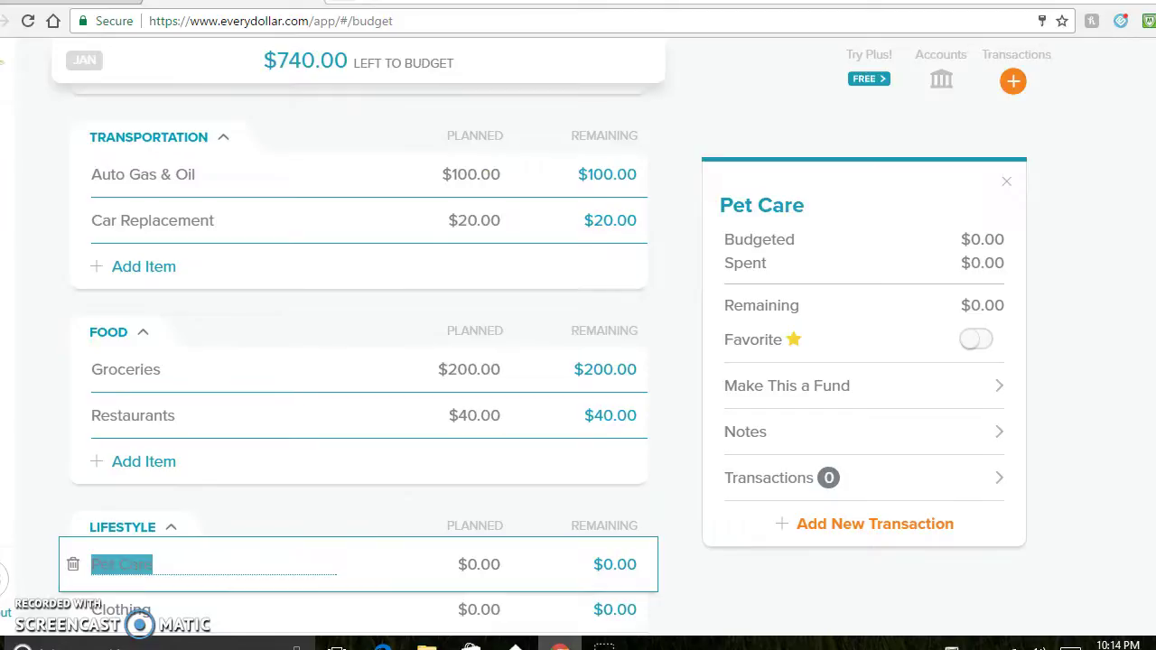
pyautogui.scroll(-4, 359, 361)
pyautogui.scroll(3, 360, 361)
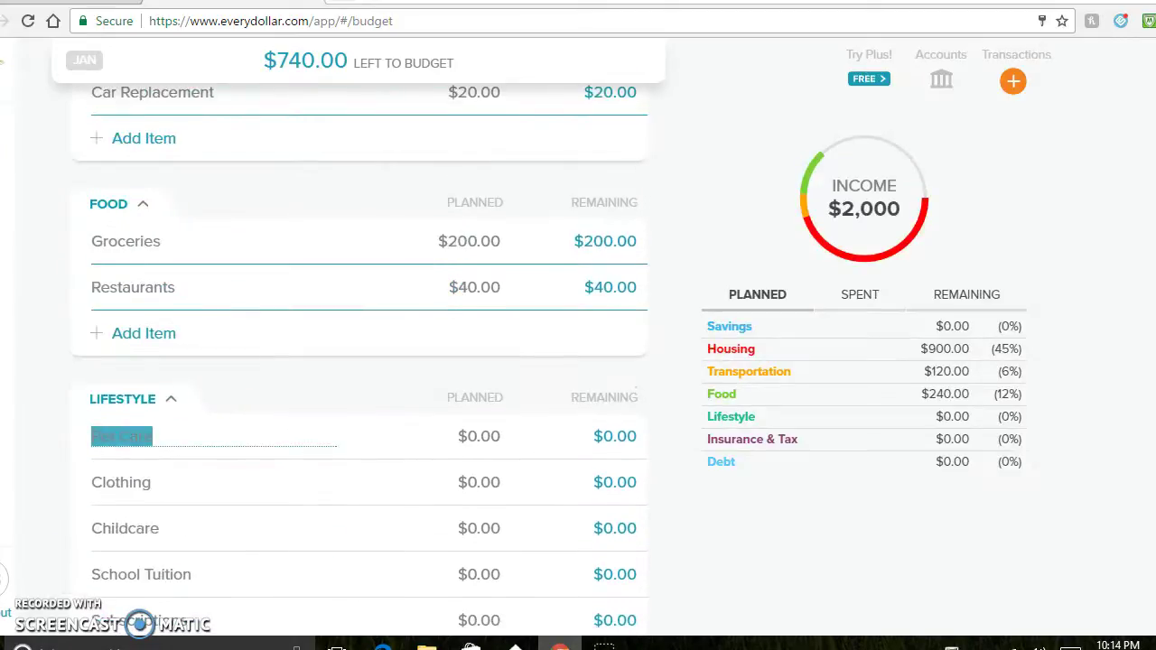
# Set the planned amount of the Emergency Fund item in the Savings group to $740
pyautogui.scroll(6, 359, 361)
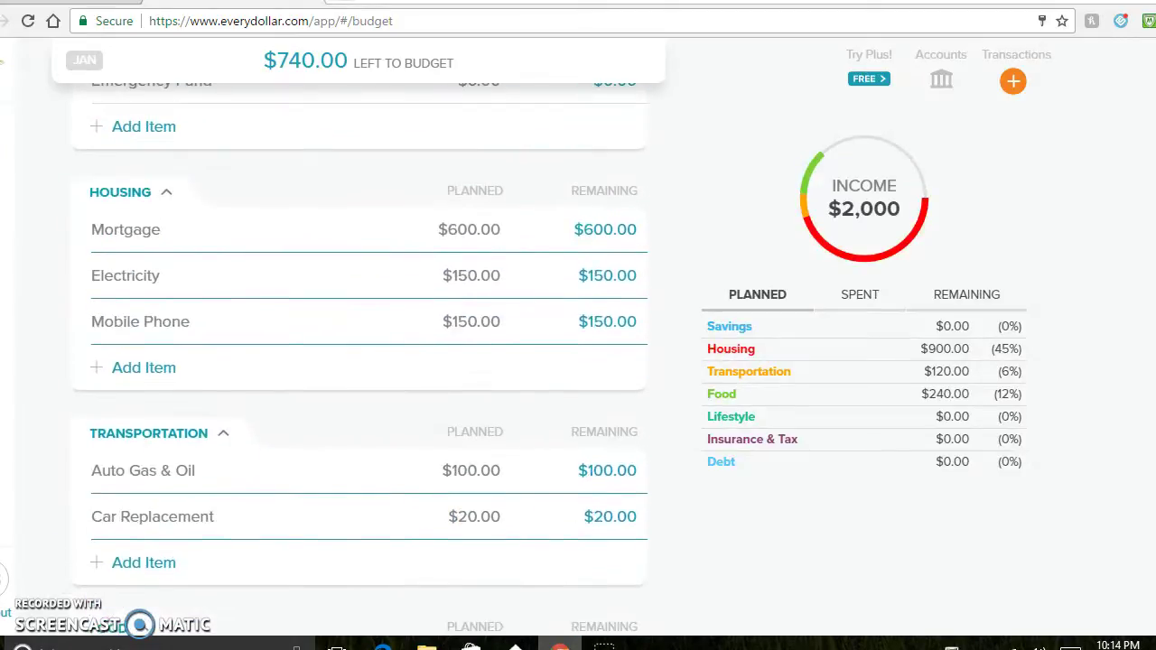
pyautogui.scroll(2, 360, 361)
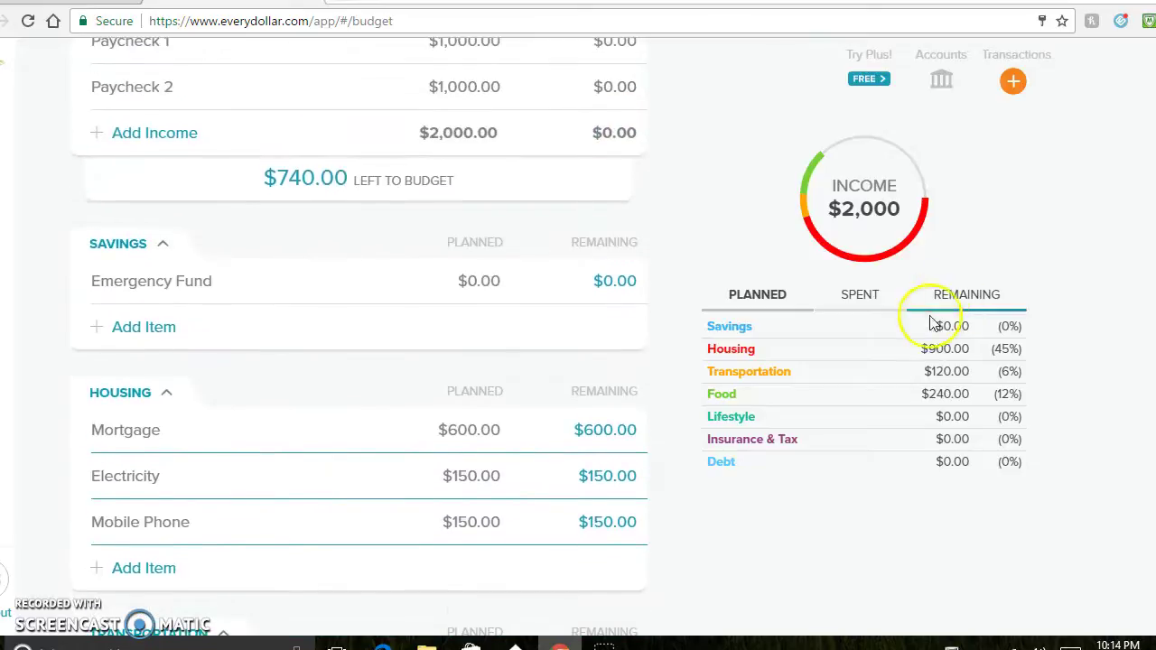
pyautogui.click(482, 283)
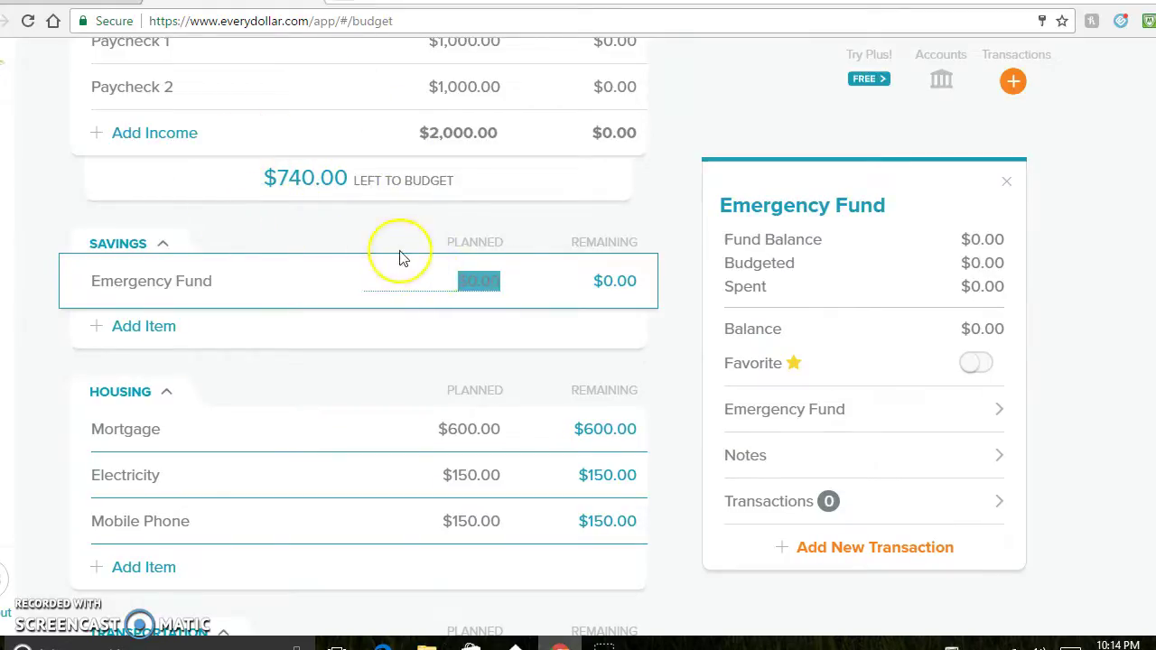
pyautogui.write('7')
pyautogui.press('Tab')
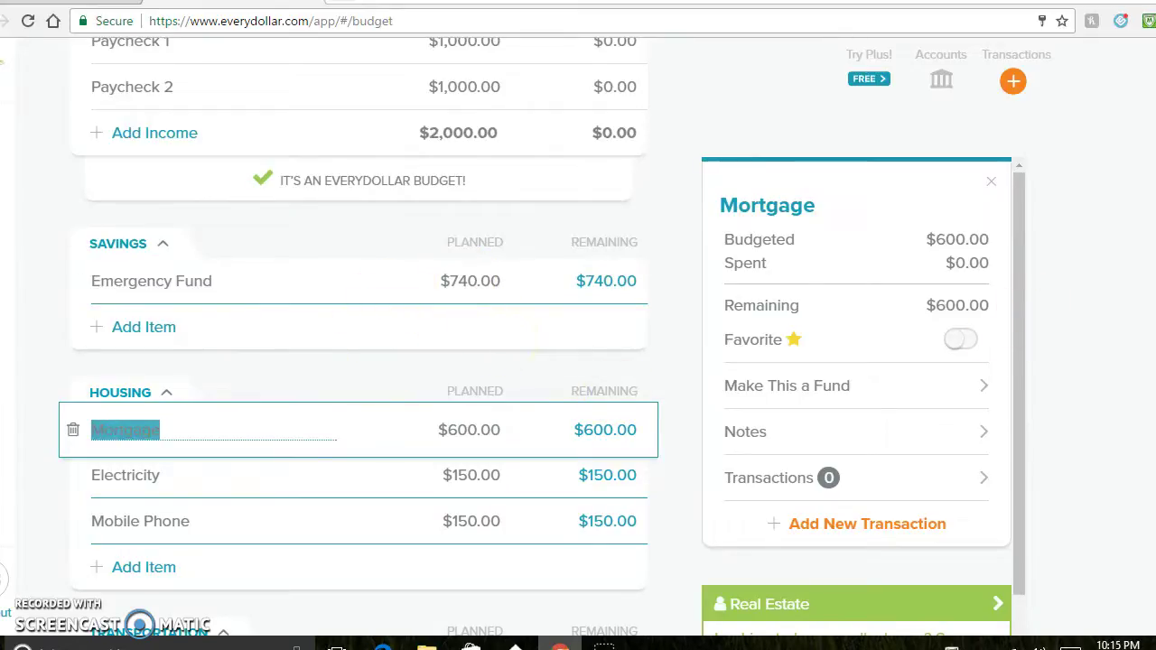
# Review the budget groups from Savings down to Insurance & Tax, and open the transactions list
pyautogui.scroll(-7, 954, 335)
pyautogui.scroll(-9, 361, 361)
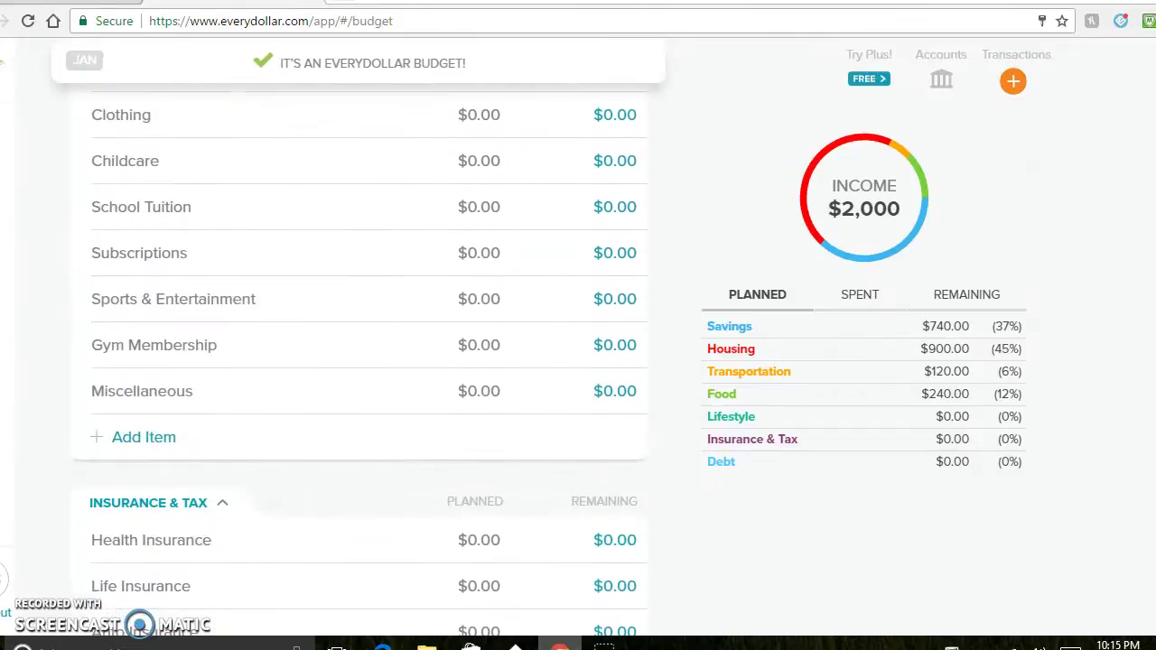
pyautogui.scroll(15, 782, 352)
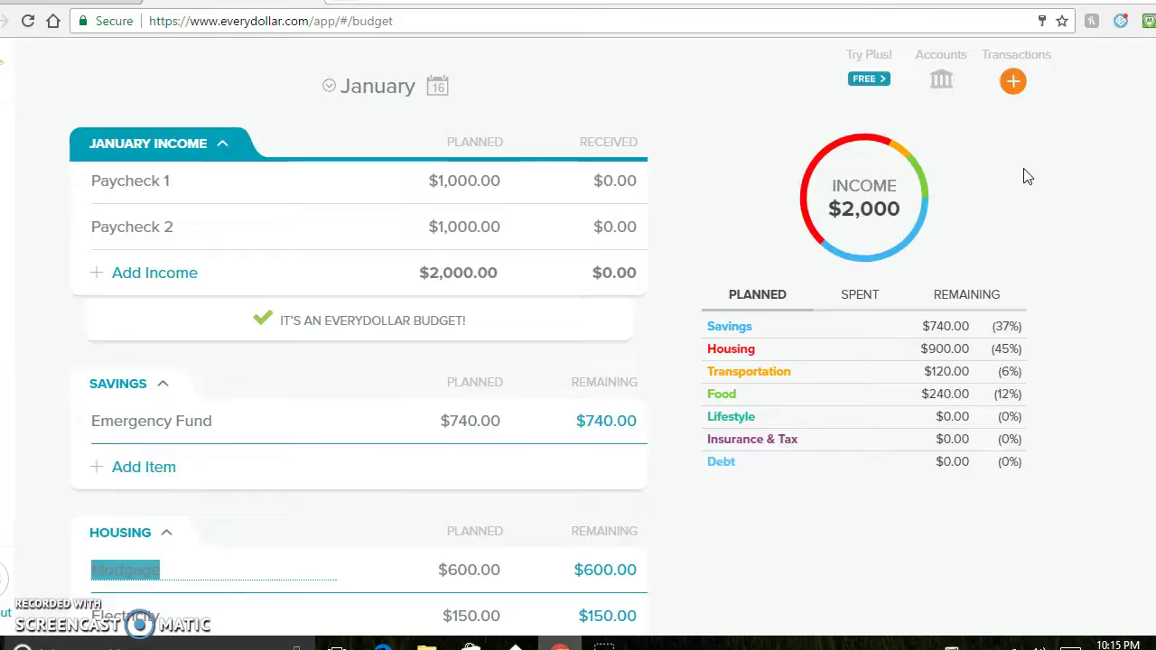
pyautogui.click(1015, 96)
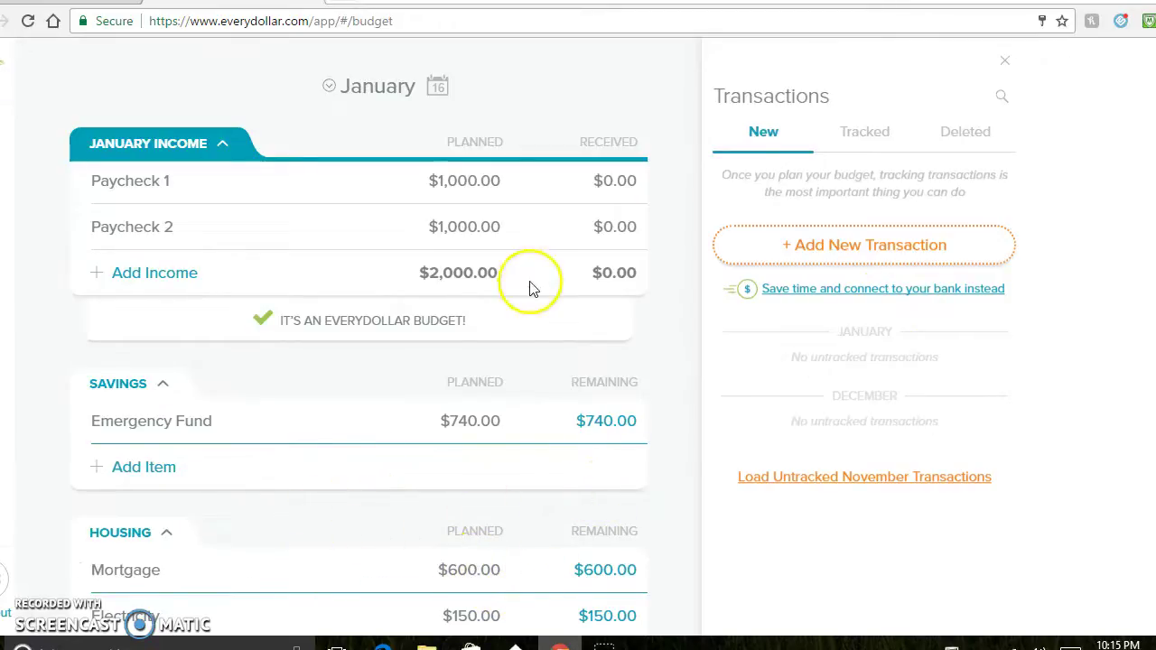
# Switch the expense amounts between Remaining and Spent, and view the Emergency Fund details
pyautogui.doubleClick(608, 380)
pyautogui.click(612, 420)
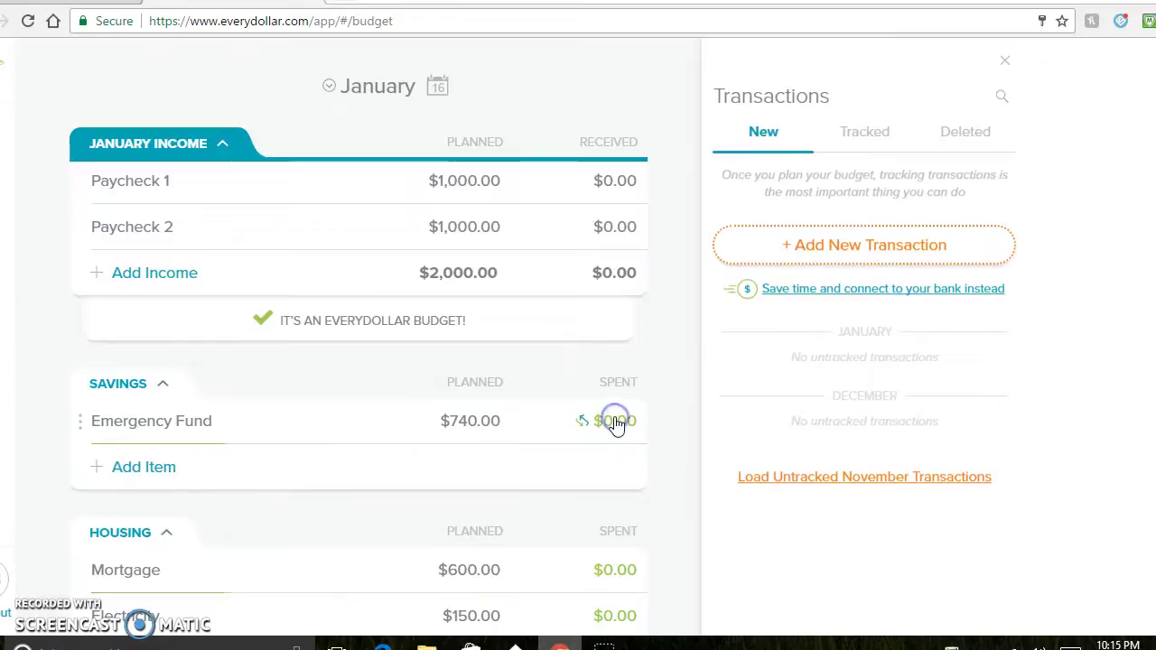
pyautogui.click(612, 425)
pyautogui.click(614, 426)
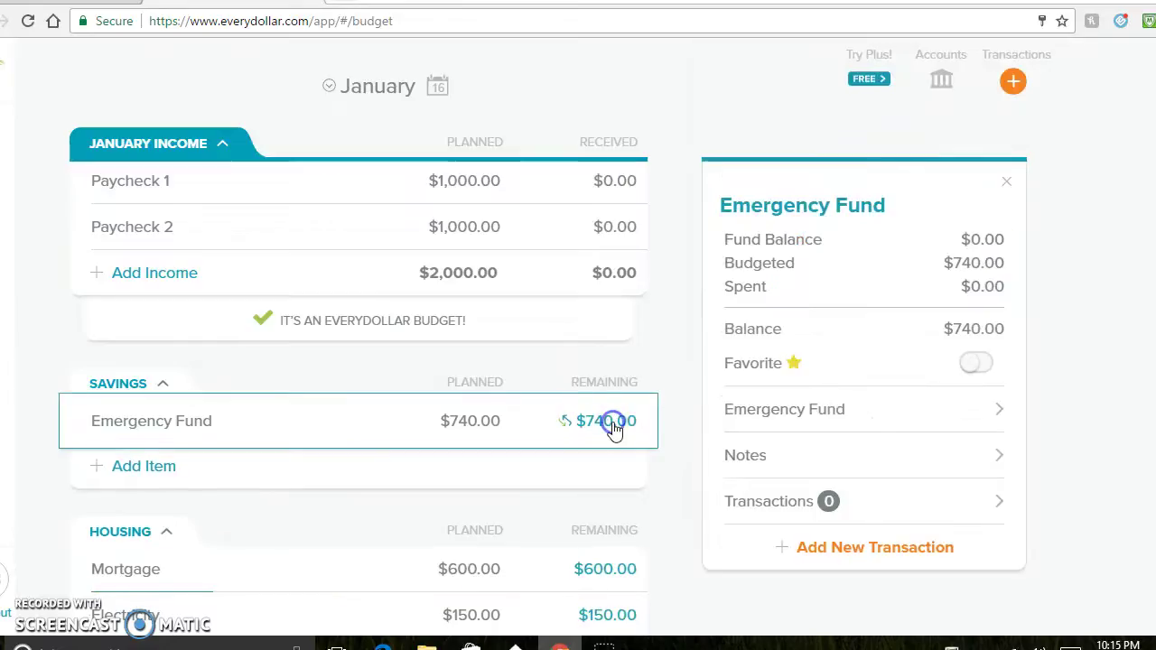
# Switch the budget's expense amounts from Remaining to Spent
pyautogui.click(614, 428)
pyautogui.click(614, 426)
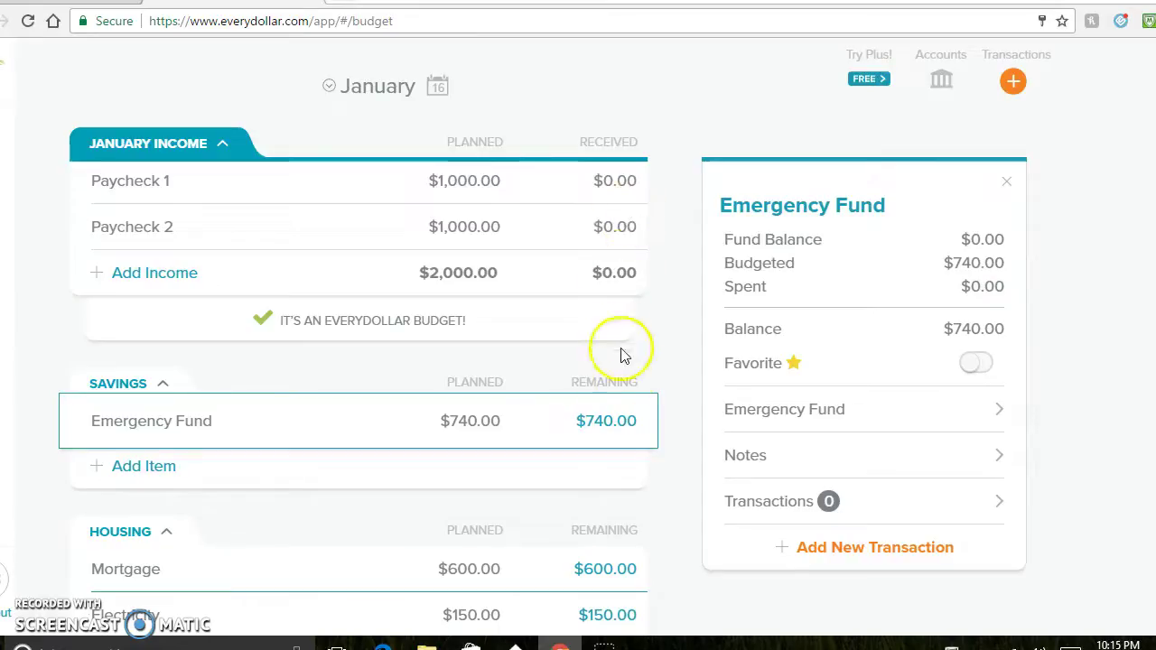
pyautogui.click(610, 421)
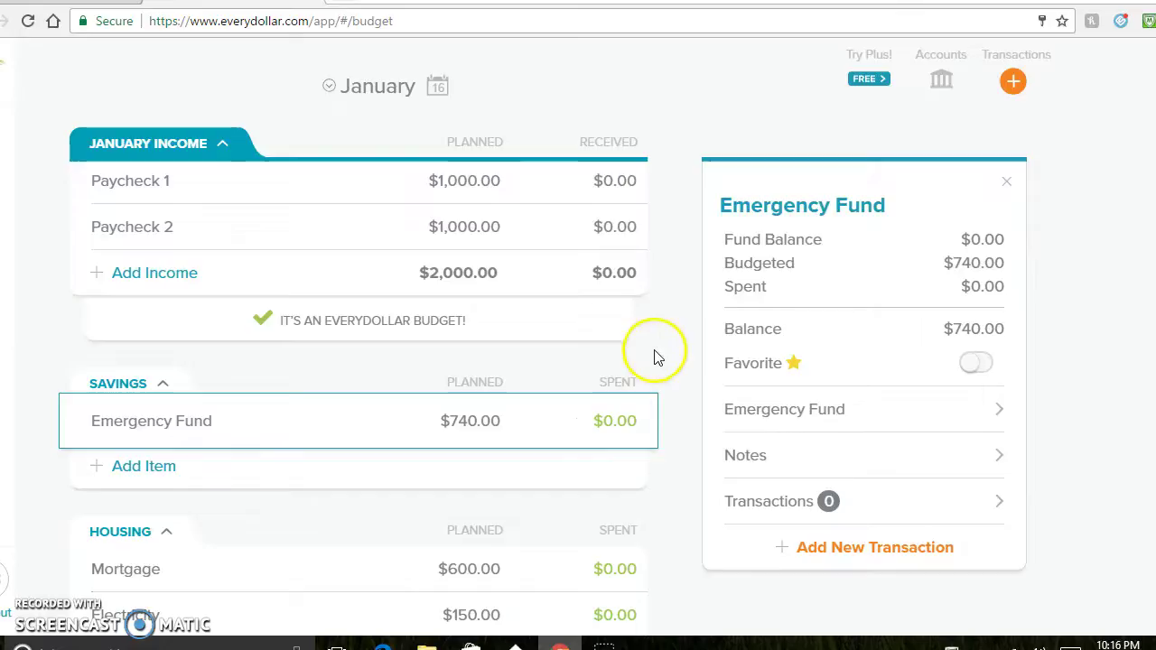
# Start a new income transaction of $1,000.00 from Paycheck 1, dated 01/01/17
pyautogui.click(1007, 92)
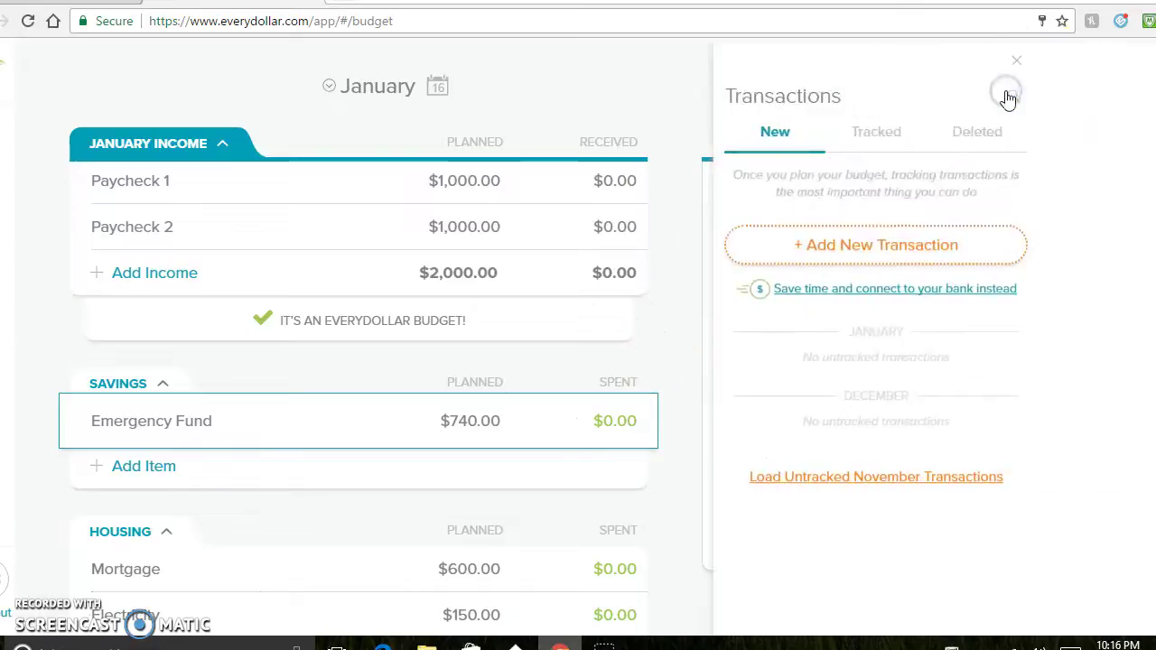
pyautogui.click(826, 254)
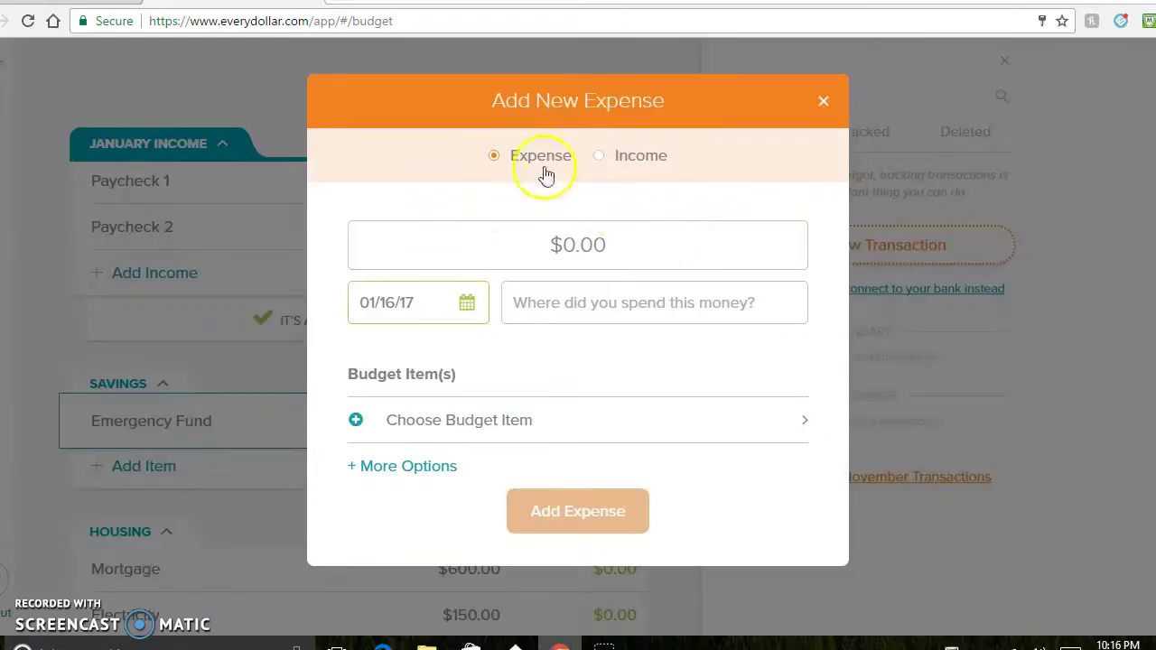
pyautogui.click(599, 156)
pyautogui.click(588, 248)
pyautogui.write('100')
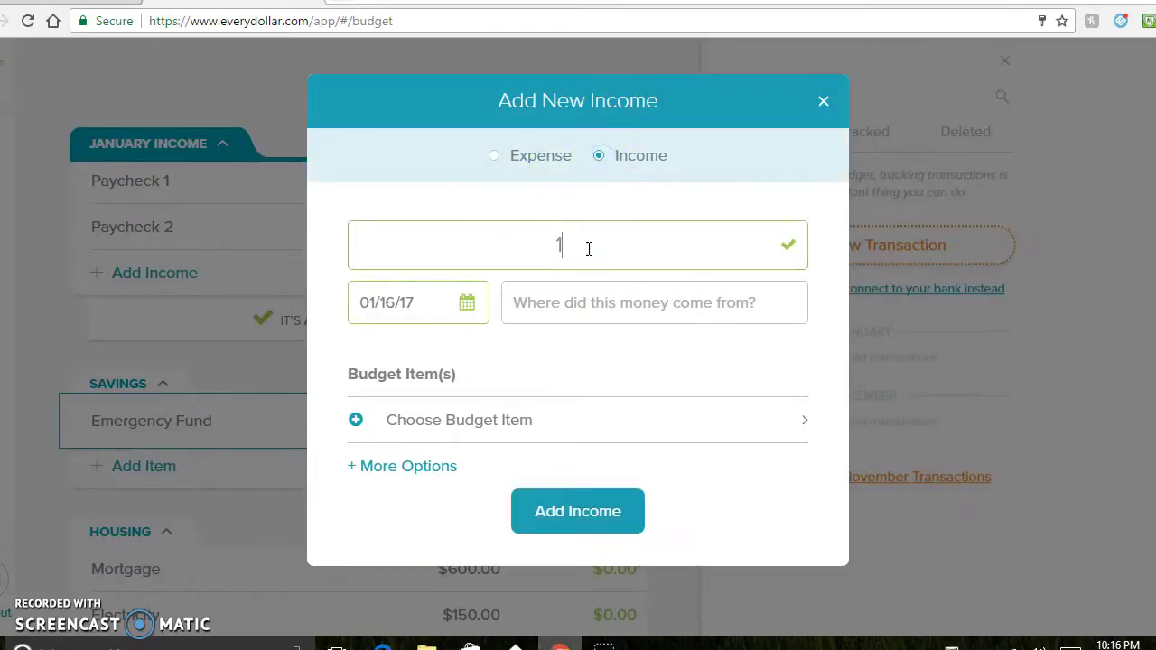
pyautogui.click(565, 304)
pyautogui.write('P')
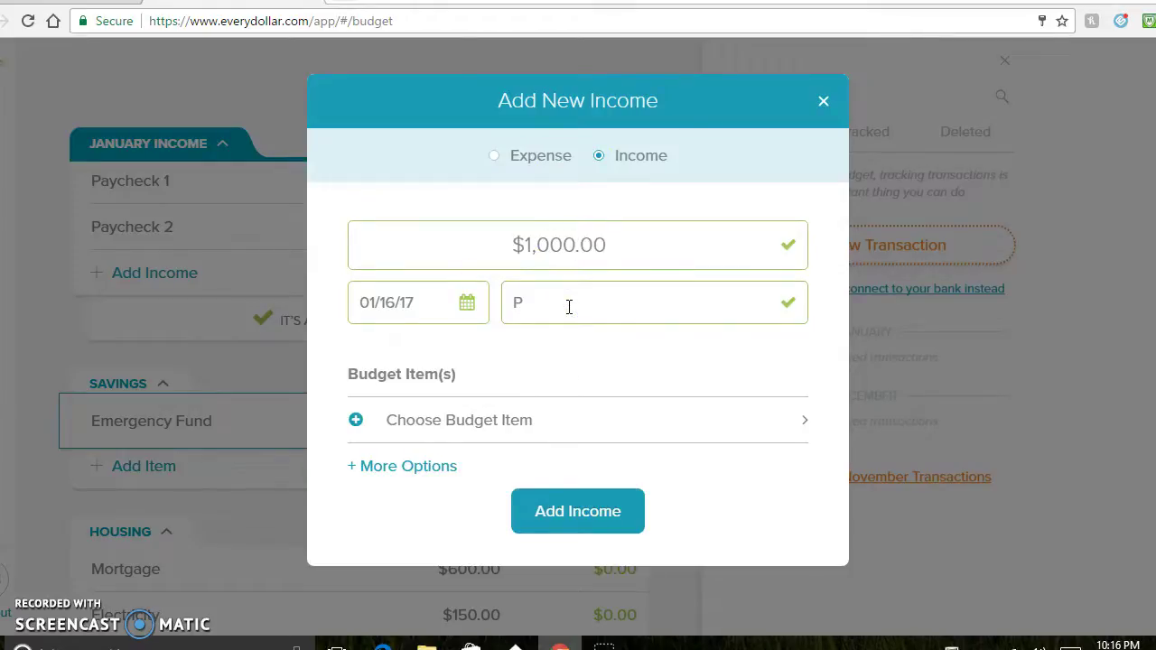
pyautogui.press('BackSpace')
pyautogui.write('Paycheck 1')
pyautogui.click(470, 305)
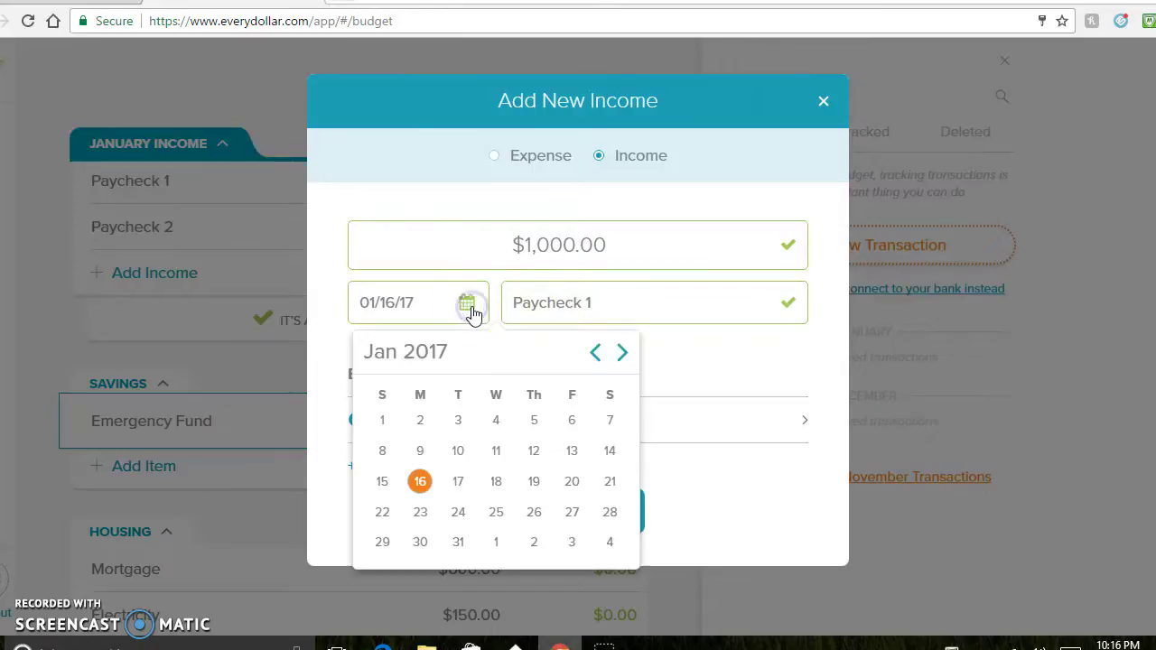
pyautogui.click(388, 423)
# Assign the income to the Paycheck 1 budget item, track it, and decline the Plus trial offer
pyautogui.click(546, 446)
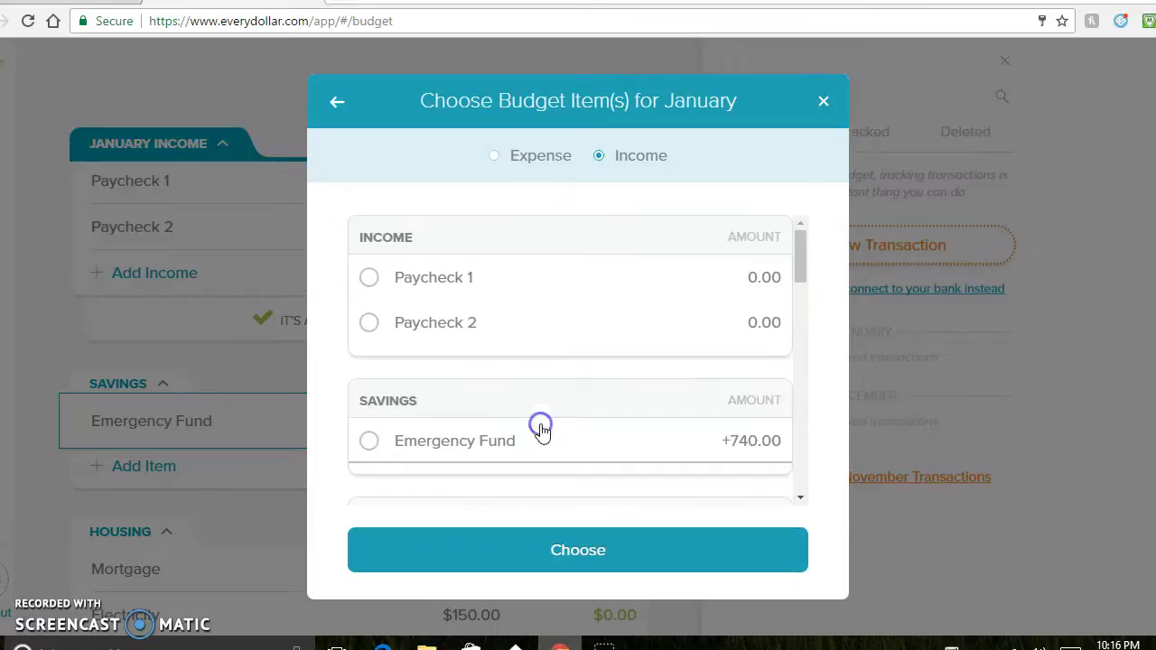
pyautogui.click(465, 279)
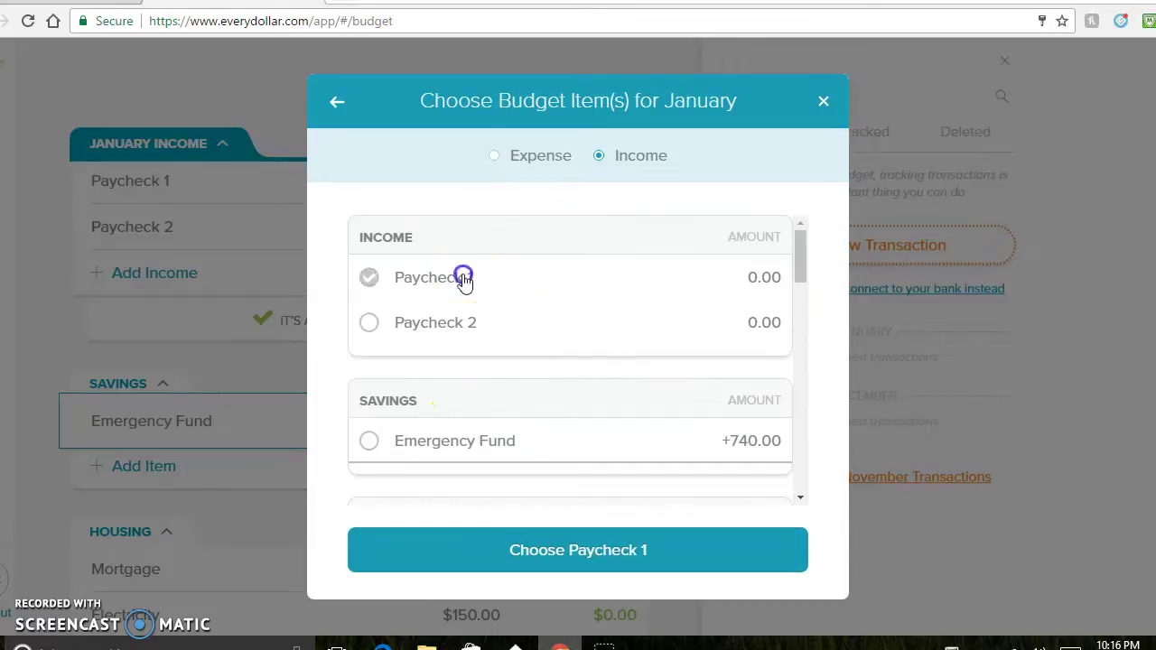
pyautogui.click(519, 540)
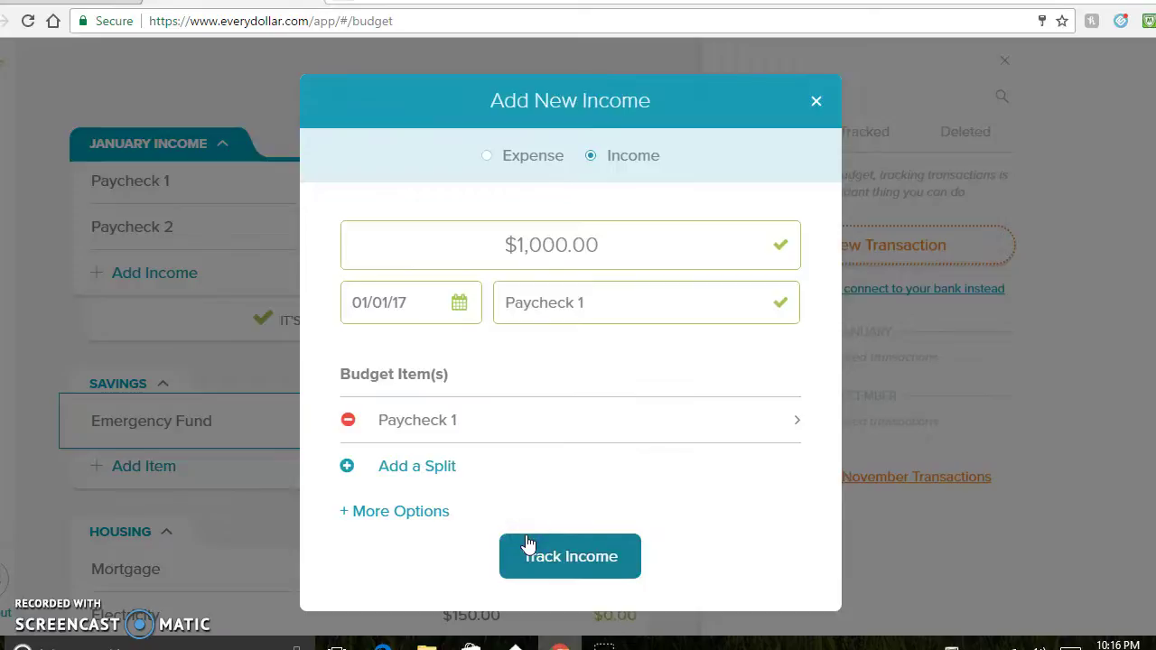
pyautogui.click(551, 560)
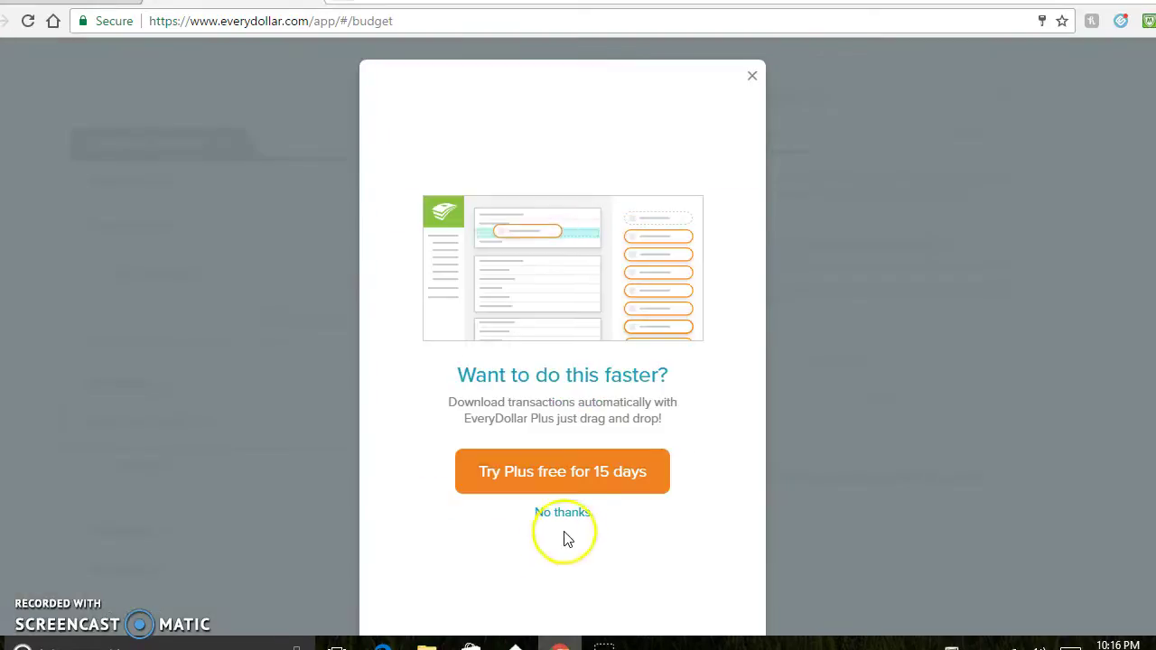
pyautogui.click(566, 515)
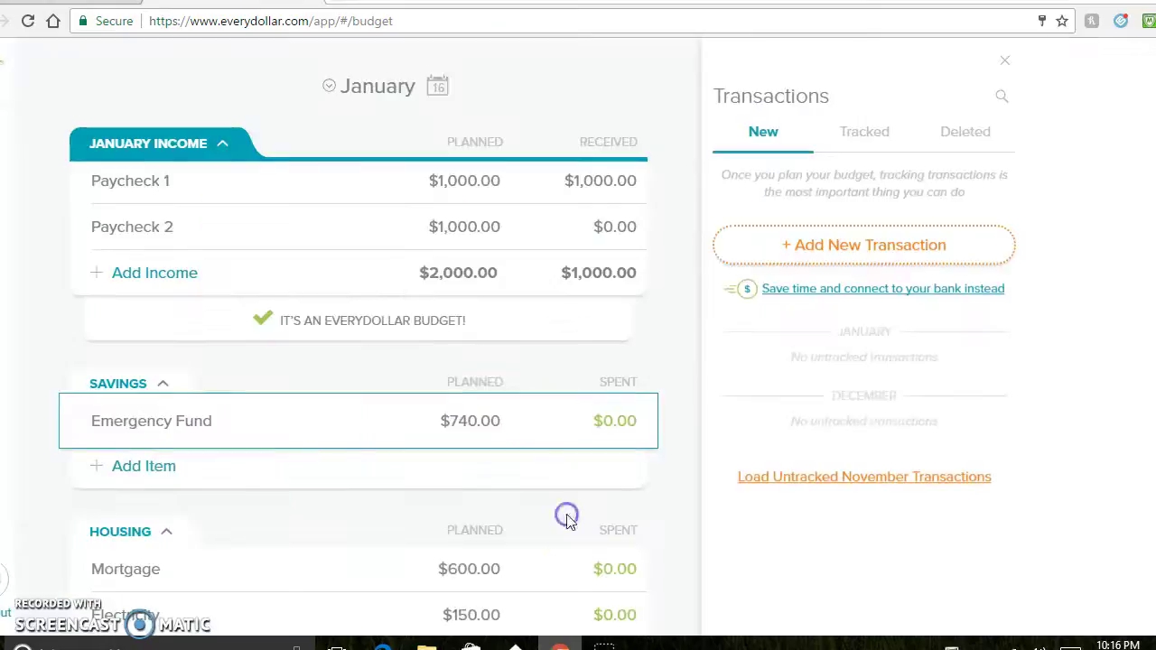
# Start a new expense transaction of $600.00 for Mortgage, dated 01/02/17
pyautogui.click(841, 258)
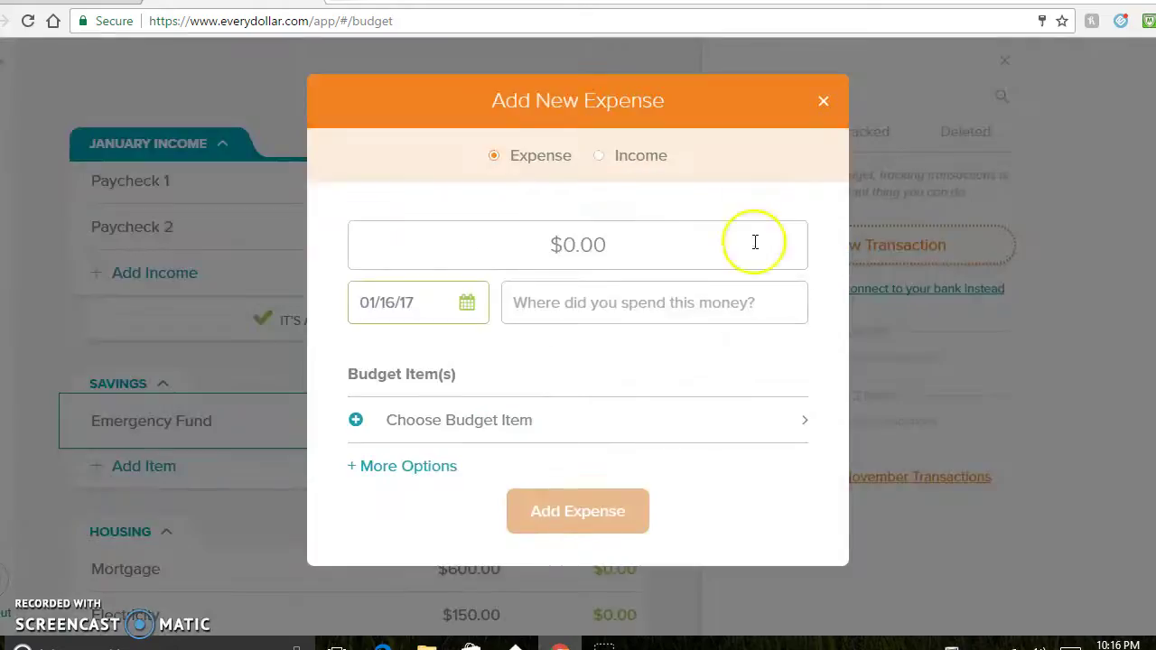
pyautogui.click(569, 250)
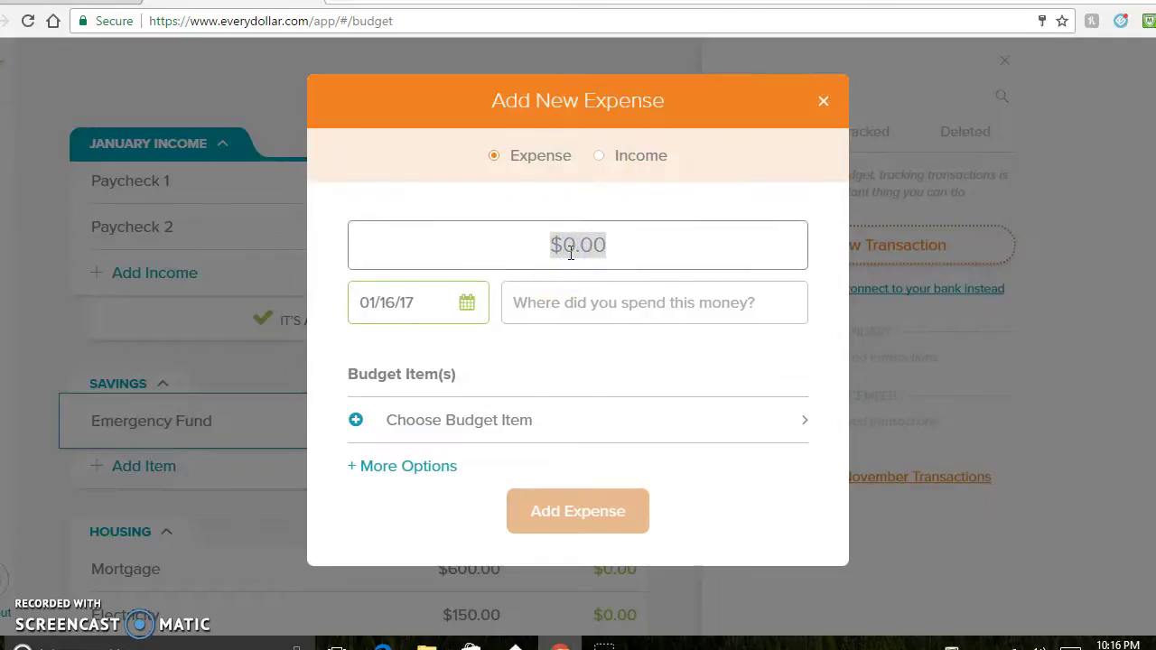
pyautogui.write('60')
pyautogui.click(529, 302)
pyautogui.click(467, 307)
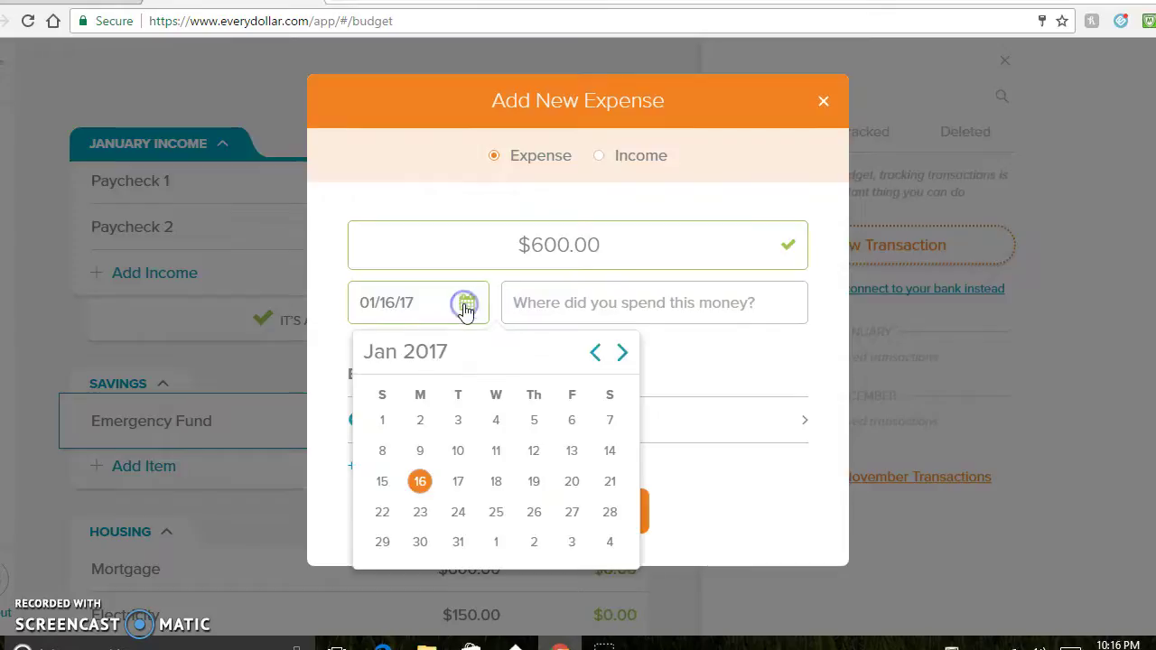
pyautogui.click(422, 422)
pyautogui.click(588, 305)
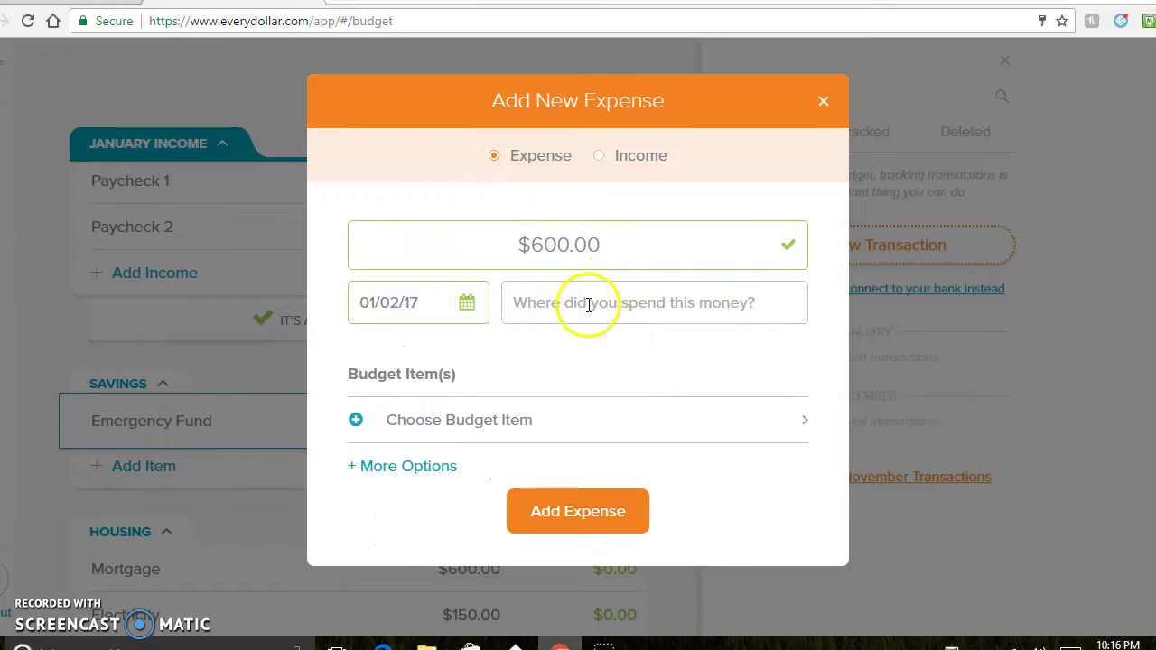
pyautogui.write('Mortgage')
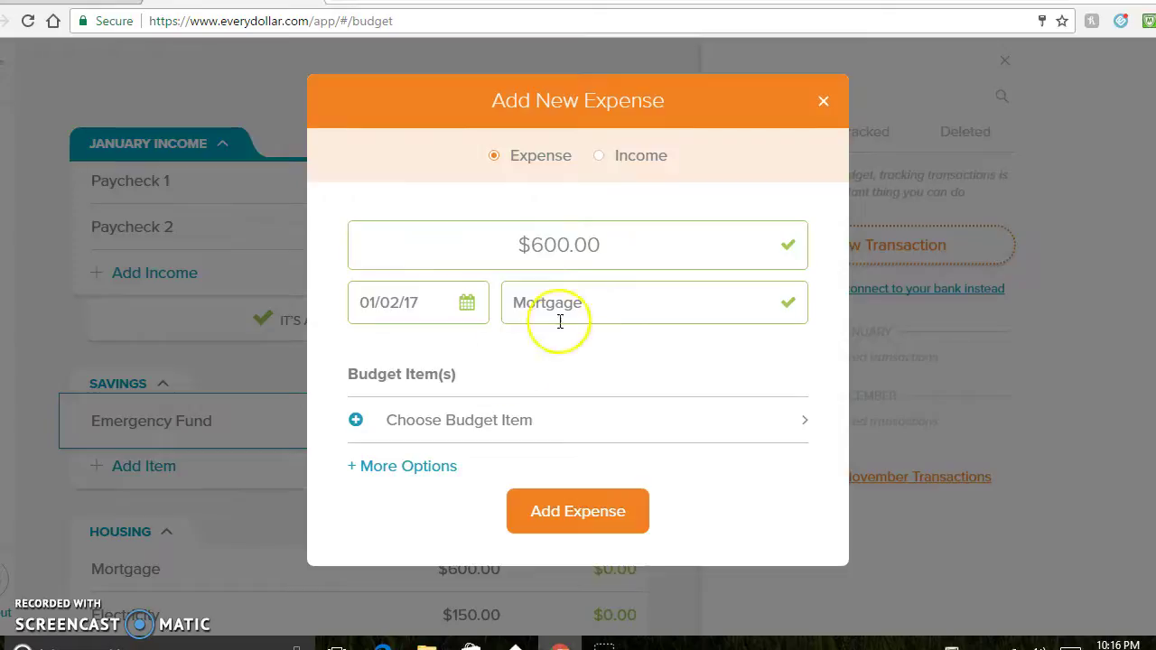
# Assign the $600.00 expense to the Mortgage budget item and track it
pyautogui.click(462, 421)
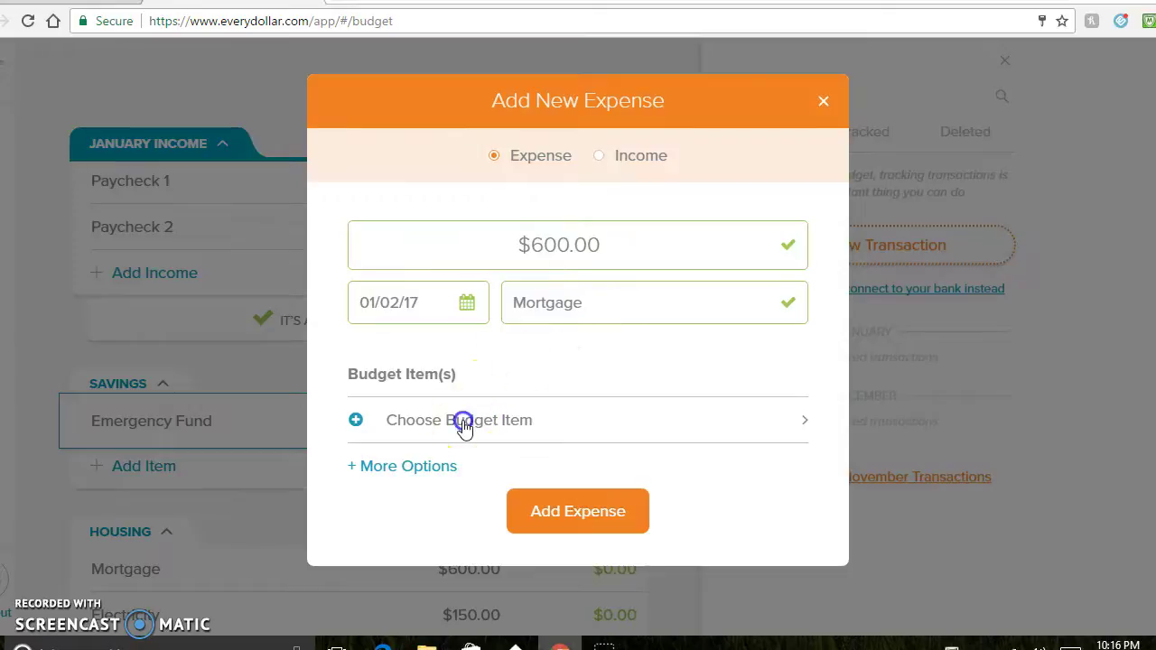
pyautogui.moveTo(800, 260); pyautogui.dragTo(803, 305)
pyautogui.click(370, 315)
pyautogui.click(571, 546)
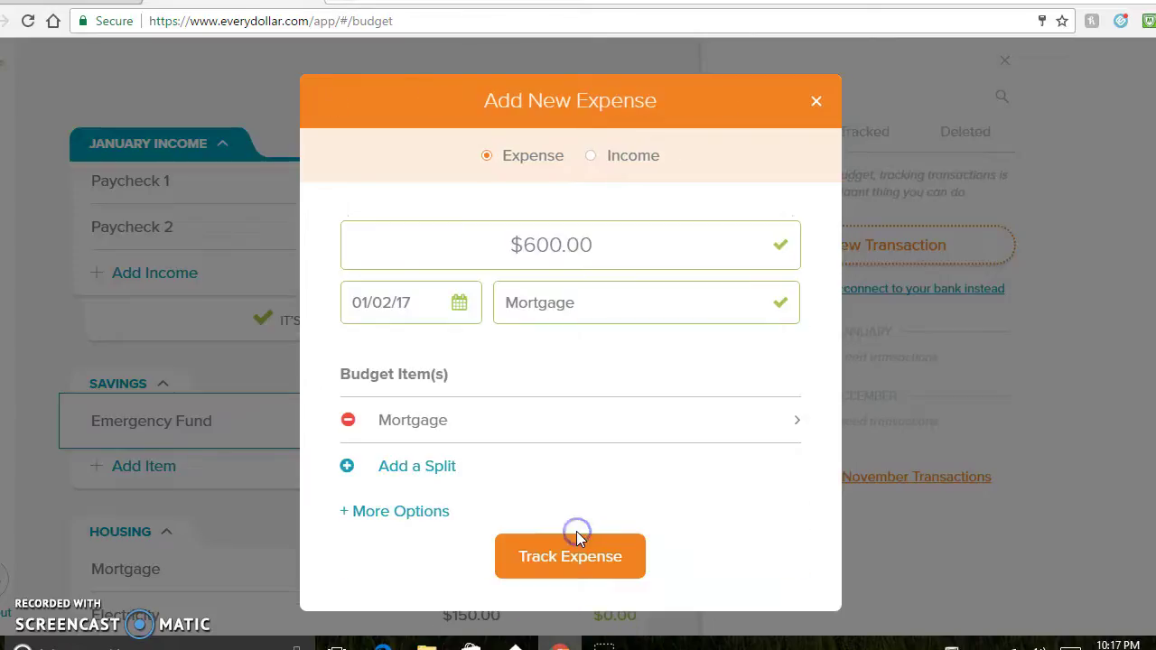
pyautogui.click(573, 562)
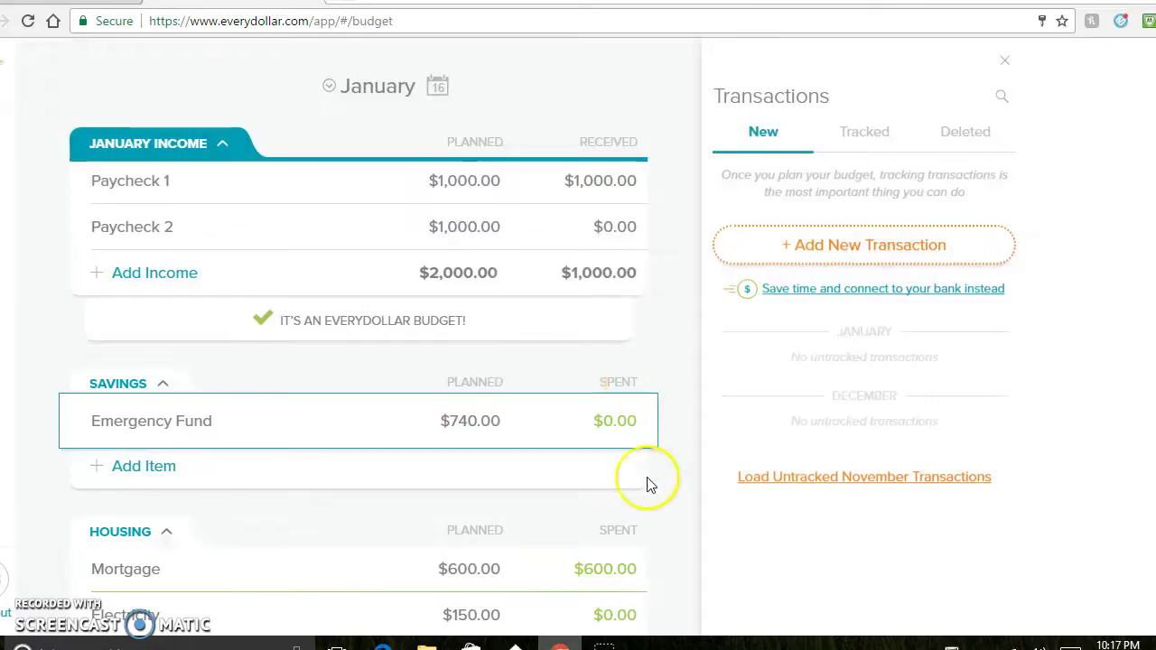
# Close the transactions list and review the budget summary's Spent, Remaining and Planned breakdowns, including the chart's Food and Housing segments
pyautogui.click(617, 532)
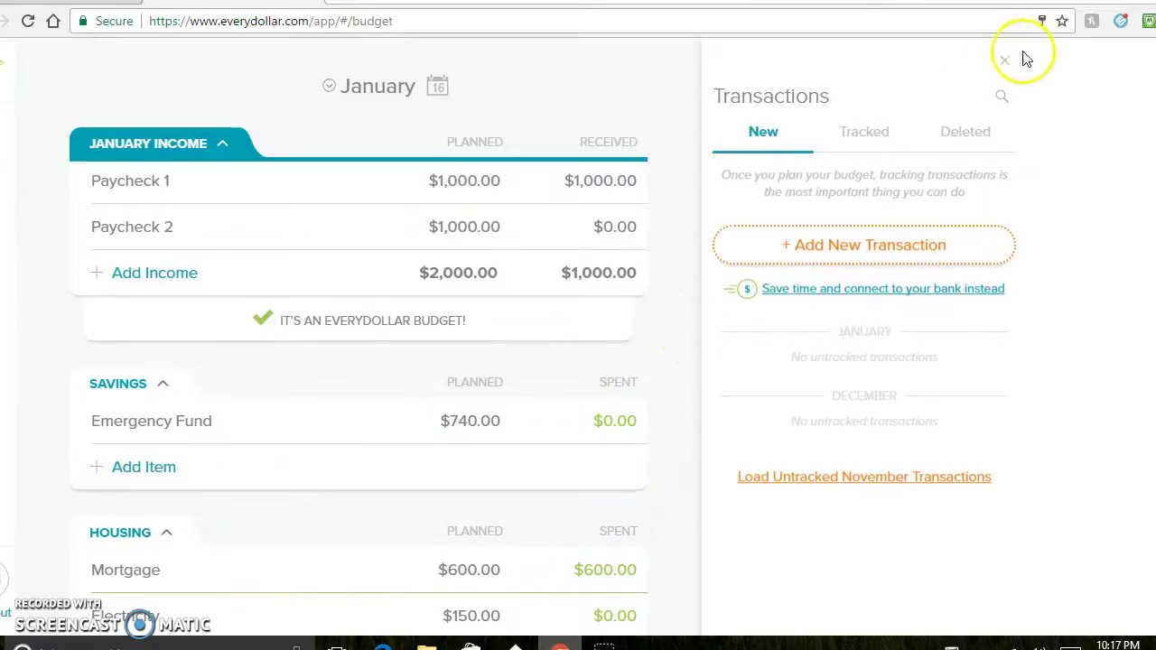
pyautogui.click(1004, 61)
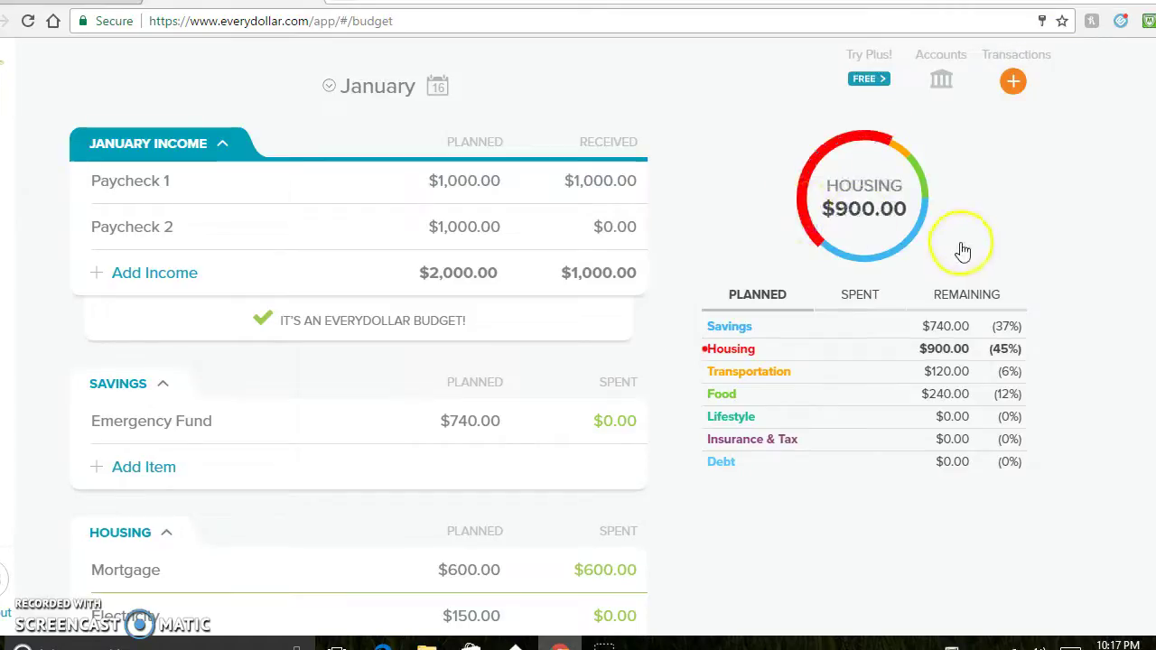
pyautogui.click(872, 300)
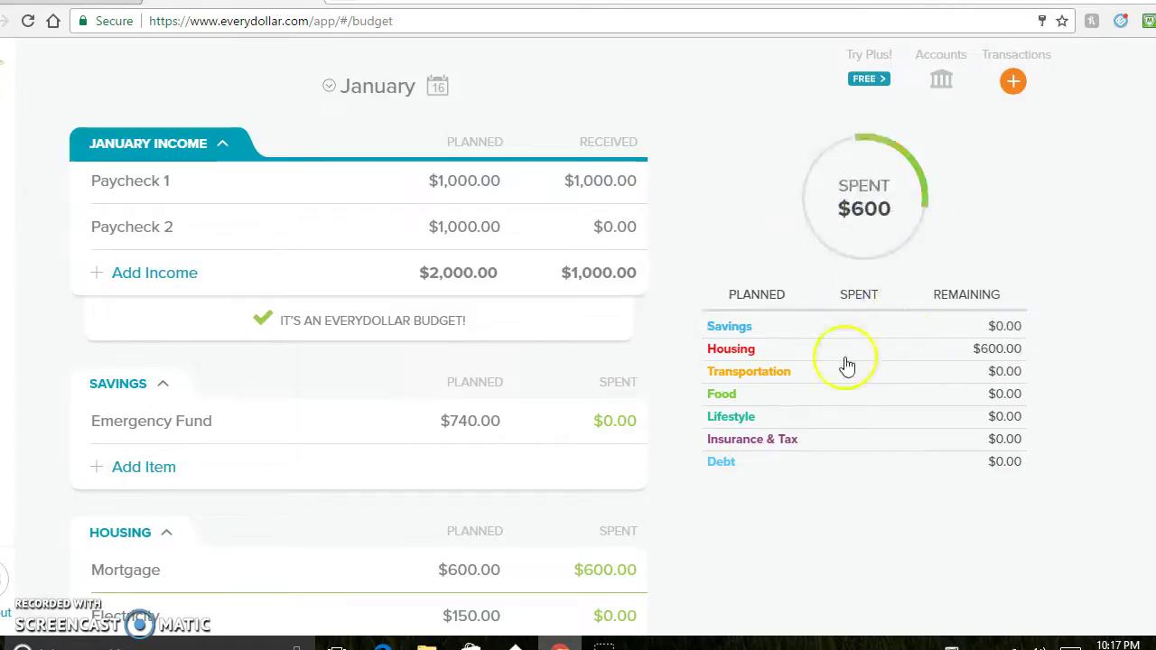
pyautogui.click(956, 300)
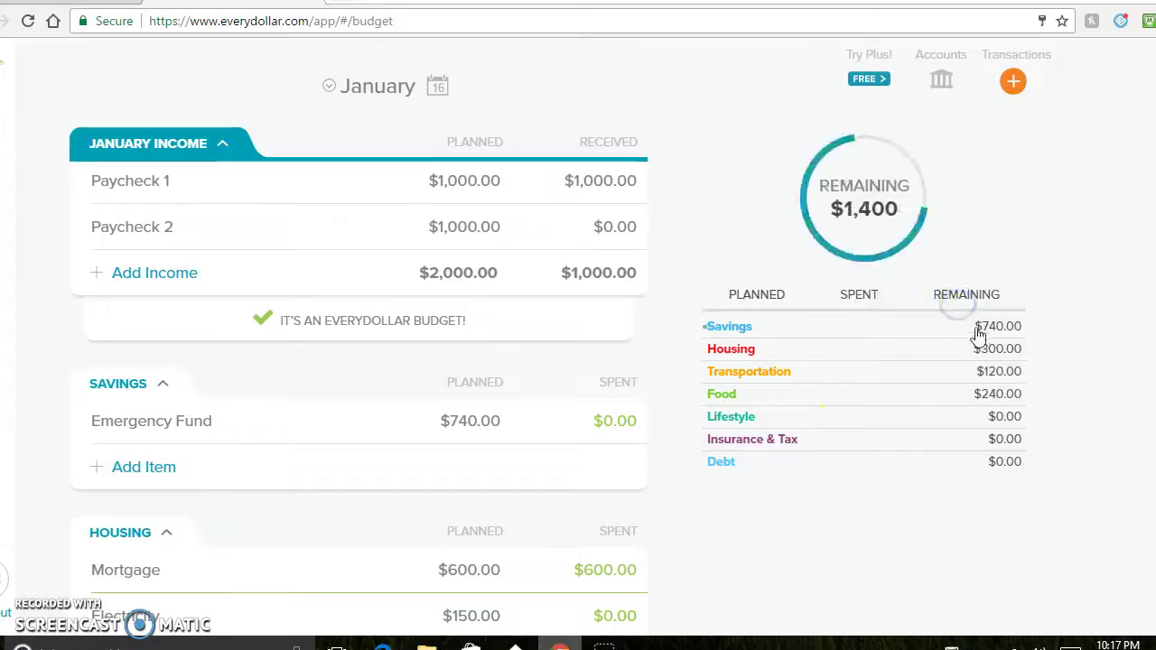
pyautogui.click(770, 301)
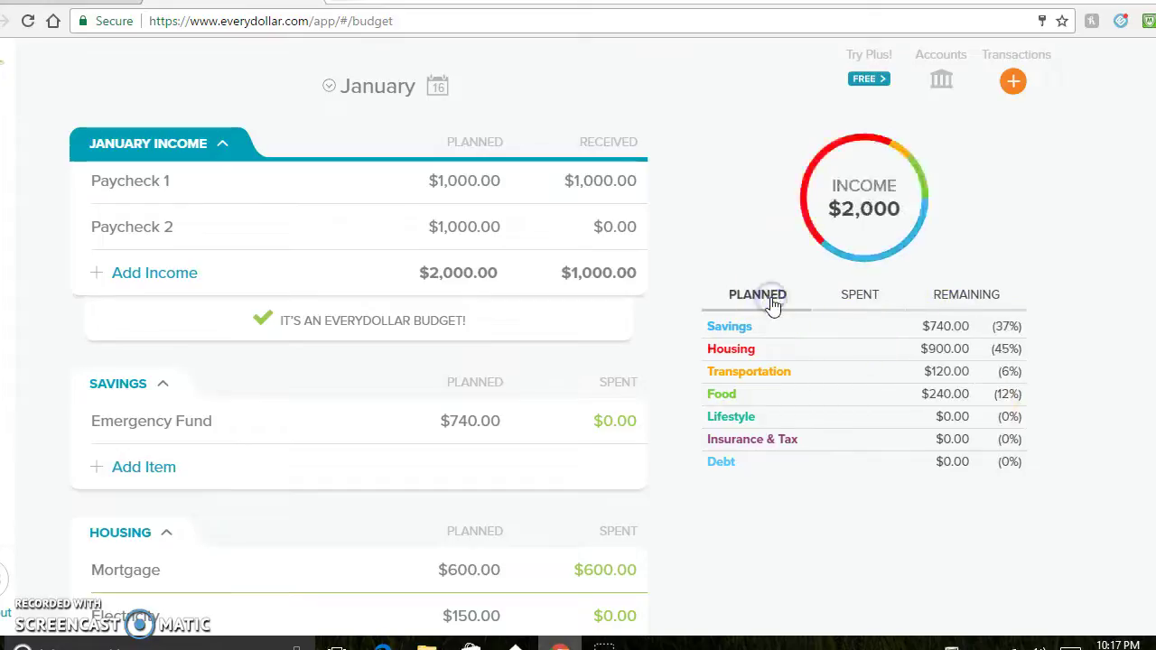
pyautogui.moveTo(897, 217)
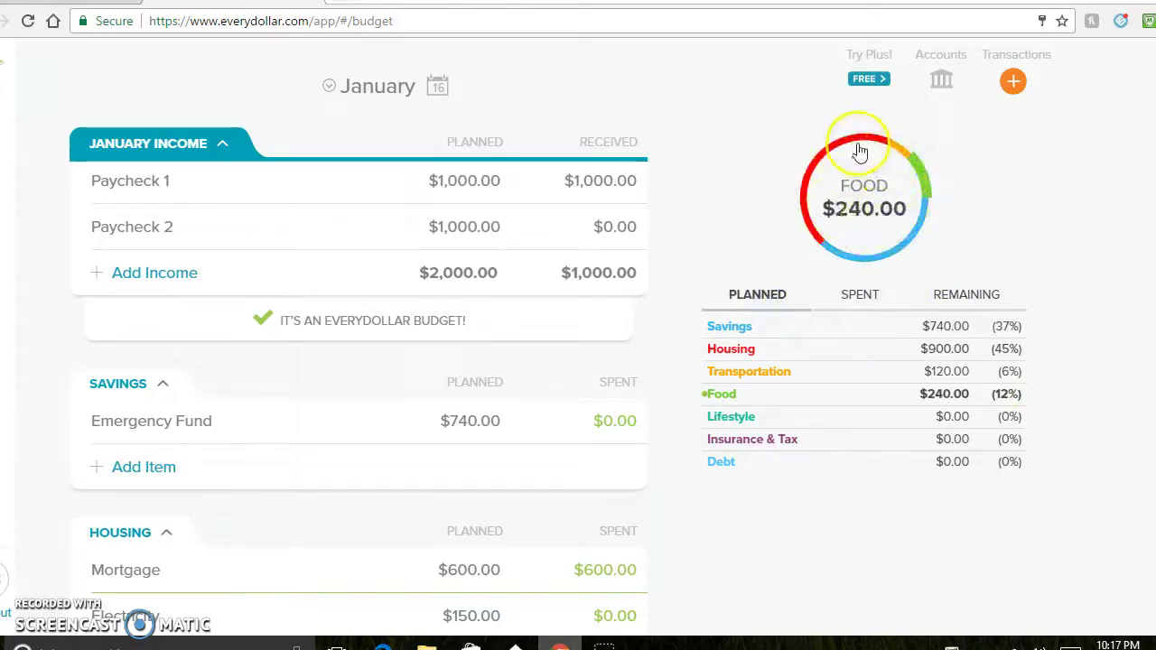
pyautogui.moveTo(850, 147)
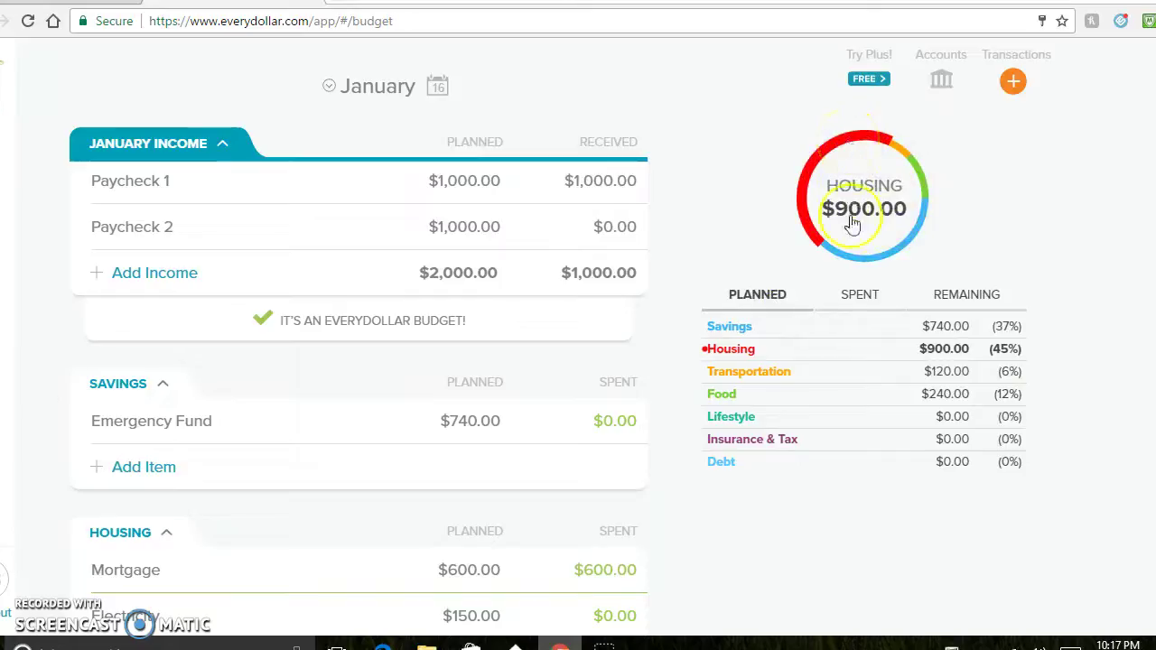
pyautogui.moveTo(860, 267)
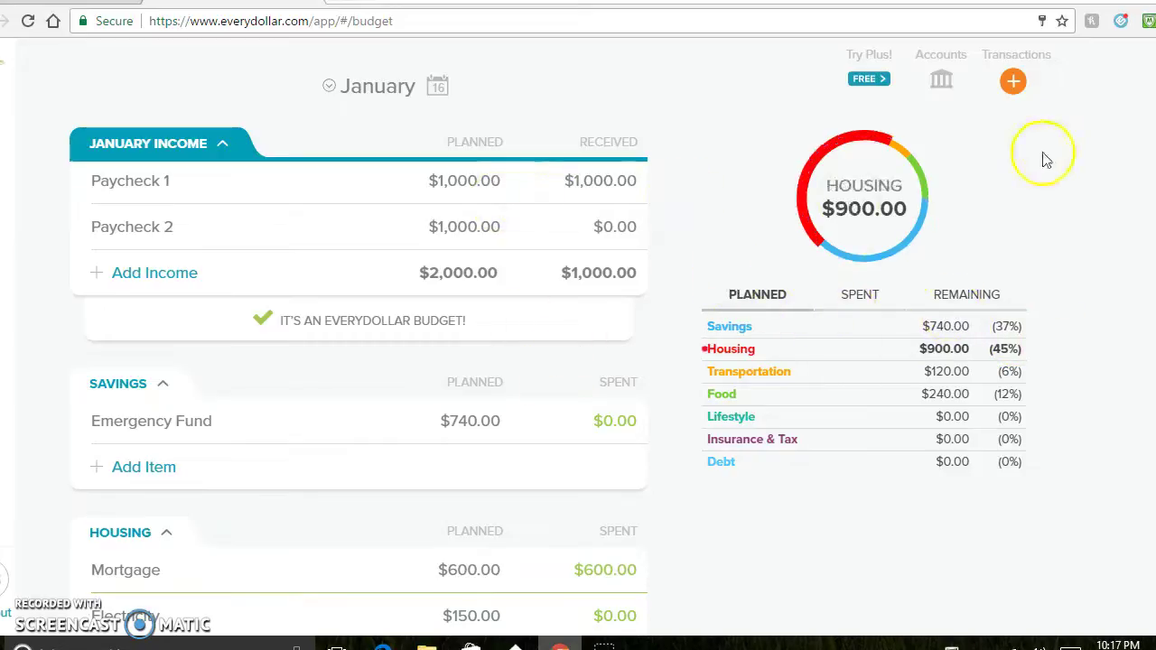
# Start a new expense transaction of $87.94 at Winco, dated 01/04/17
pyautogui.click(1012, 81)
pyautogui.click(849, 251)
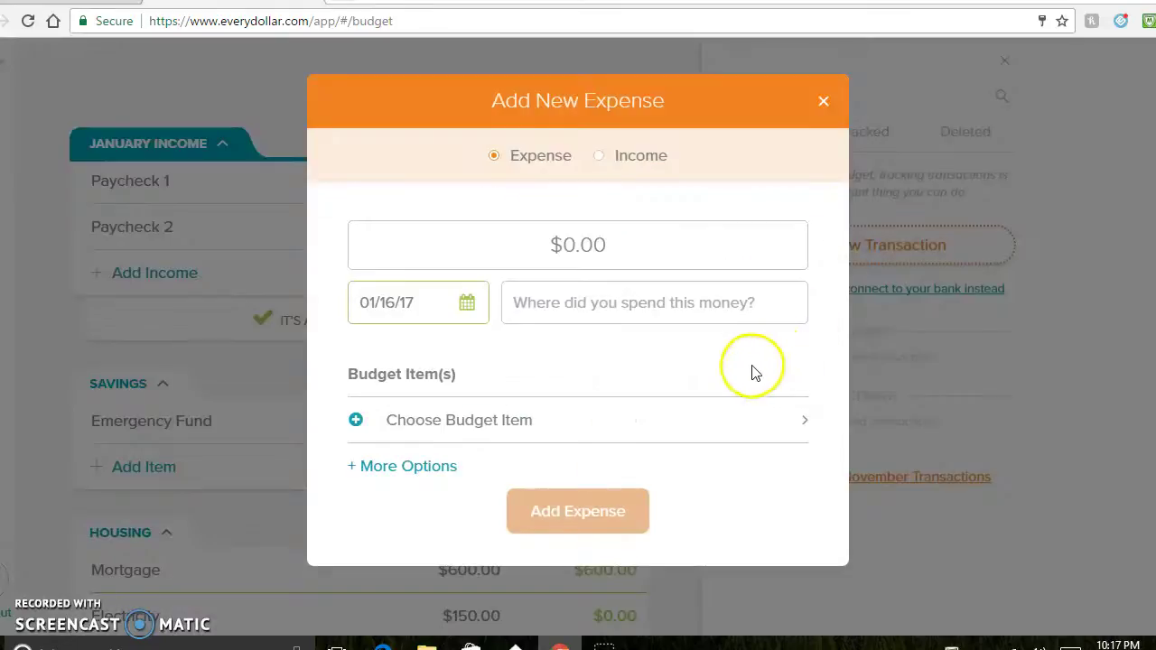
pyautogui.click(598, 256)
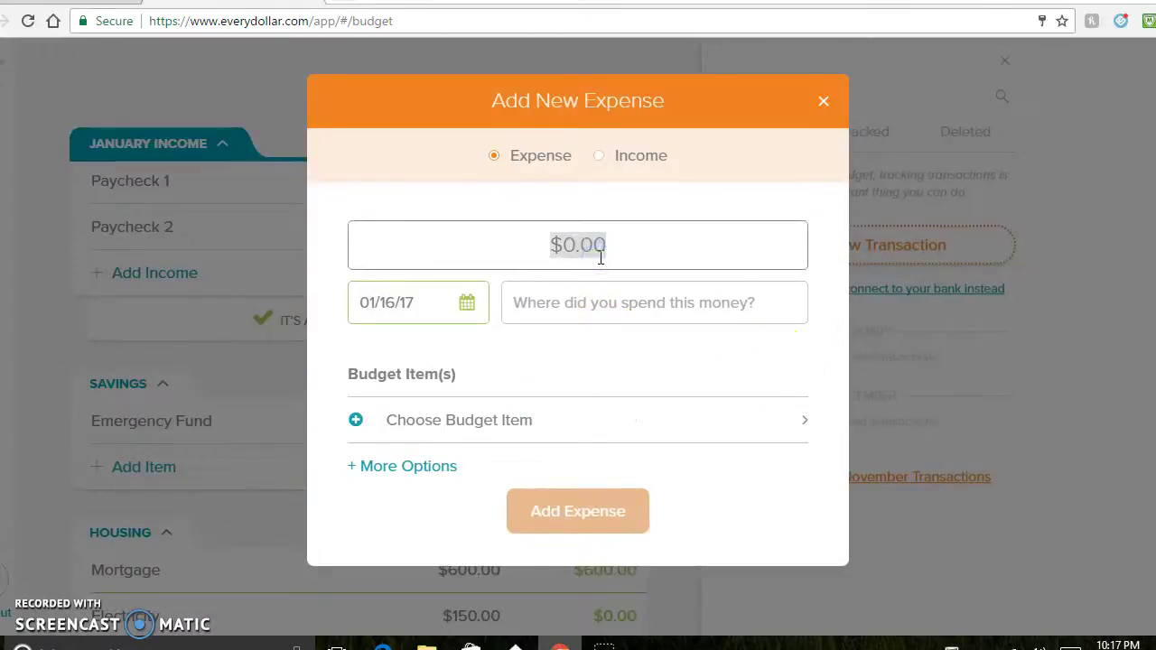
pyautogui.write('87.94')
pyautogui.click(585, 300)
pyautogui.write('Winco')
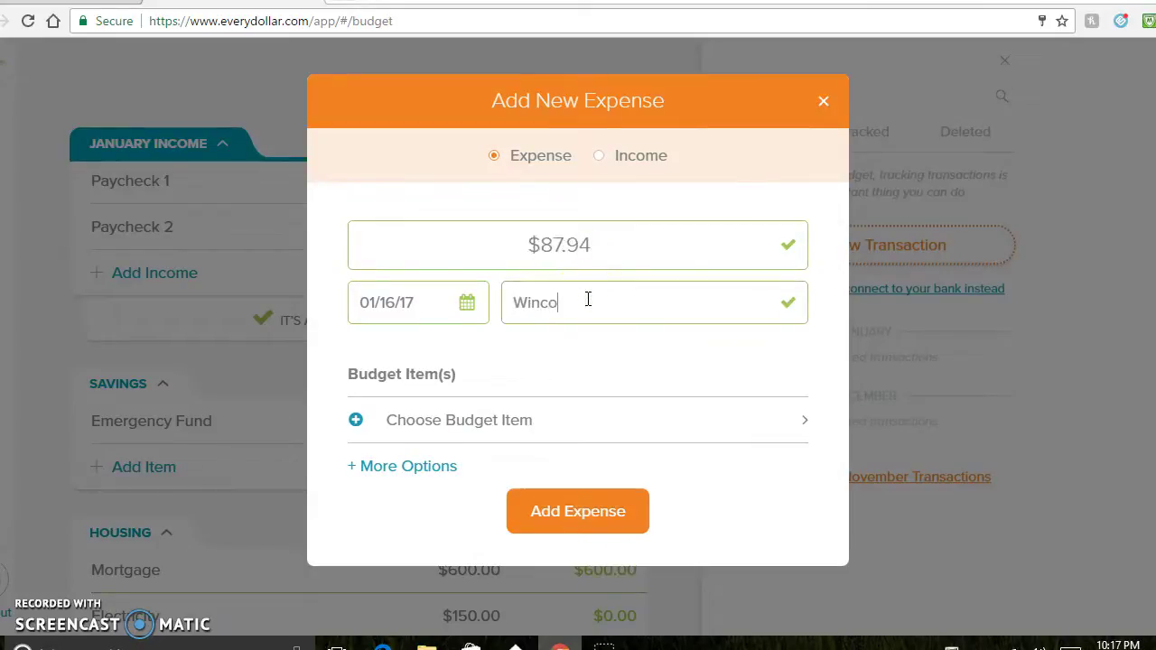
pyautogui.click(466, 303)
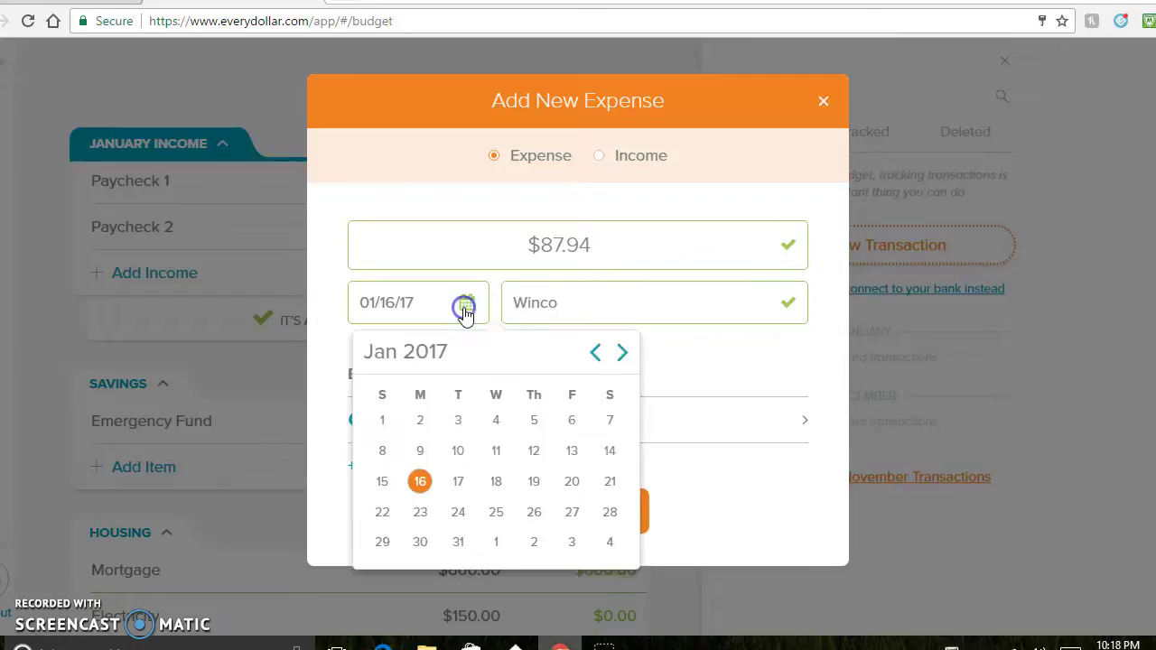
pyautogui.click(495, 422)
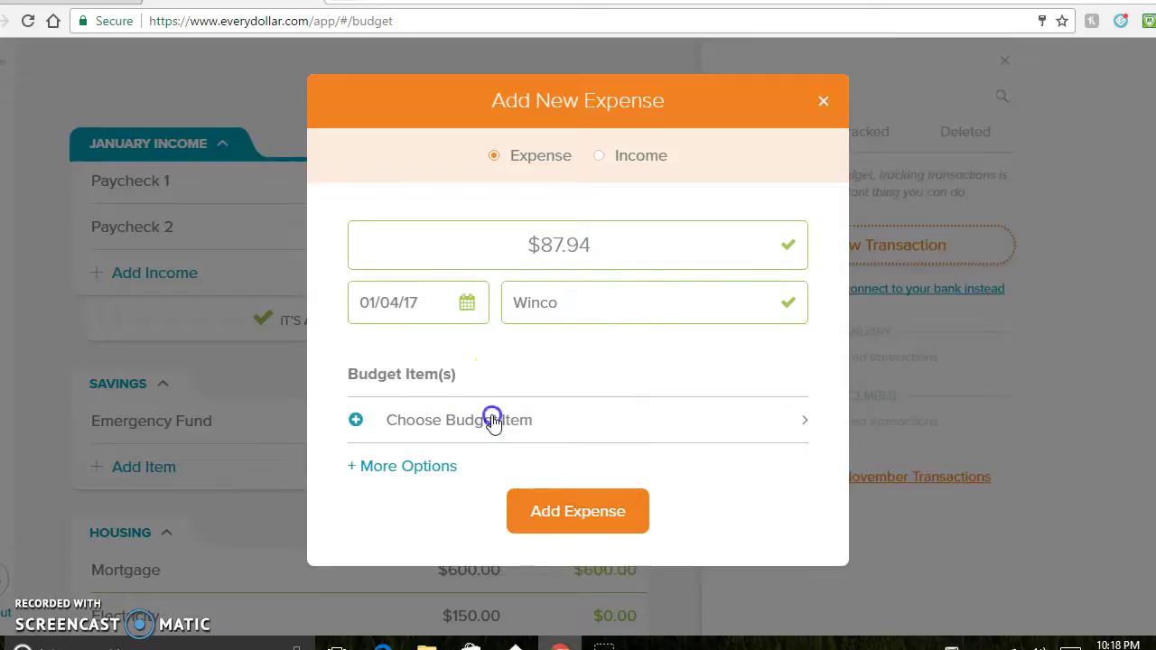
# Assign the $87.94 Winco expense to the Groceries budget item under Food and track it
pyautogui.click(493, 420)
pyautogui.moveTo(797, 274); pyautogui.dragTo(812, 386)
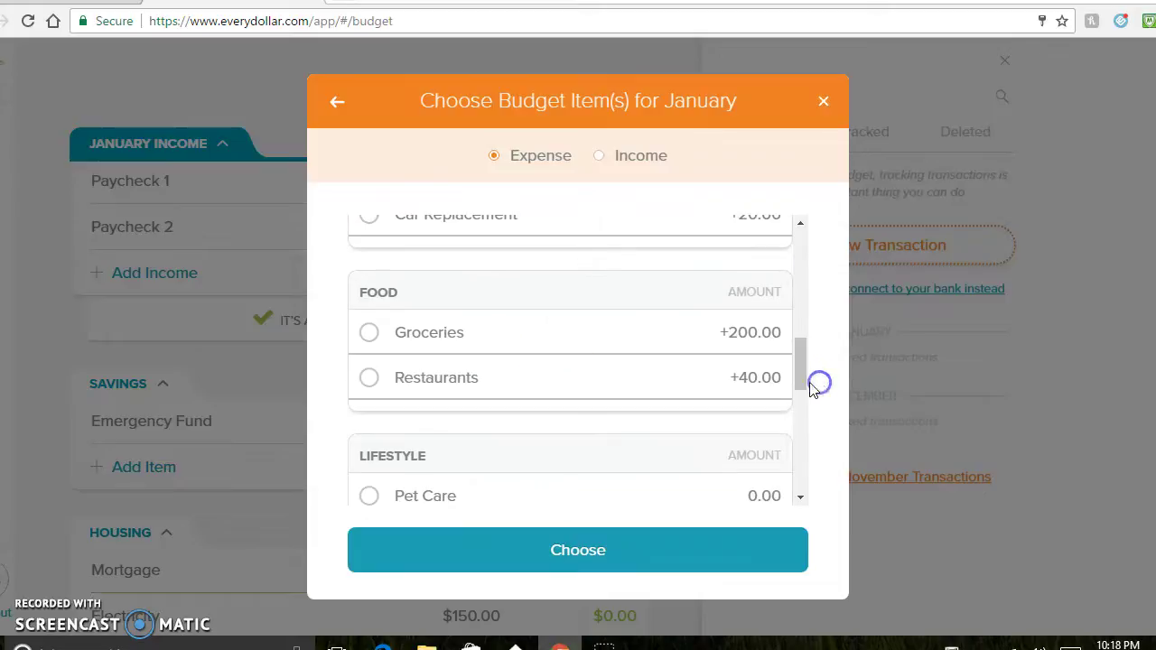
pyautogui.click(369, 332)
pyautogui.click(545, 548)
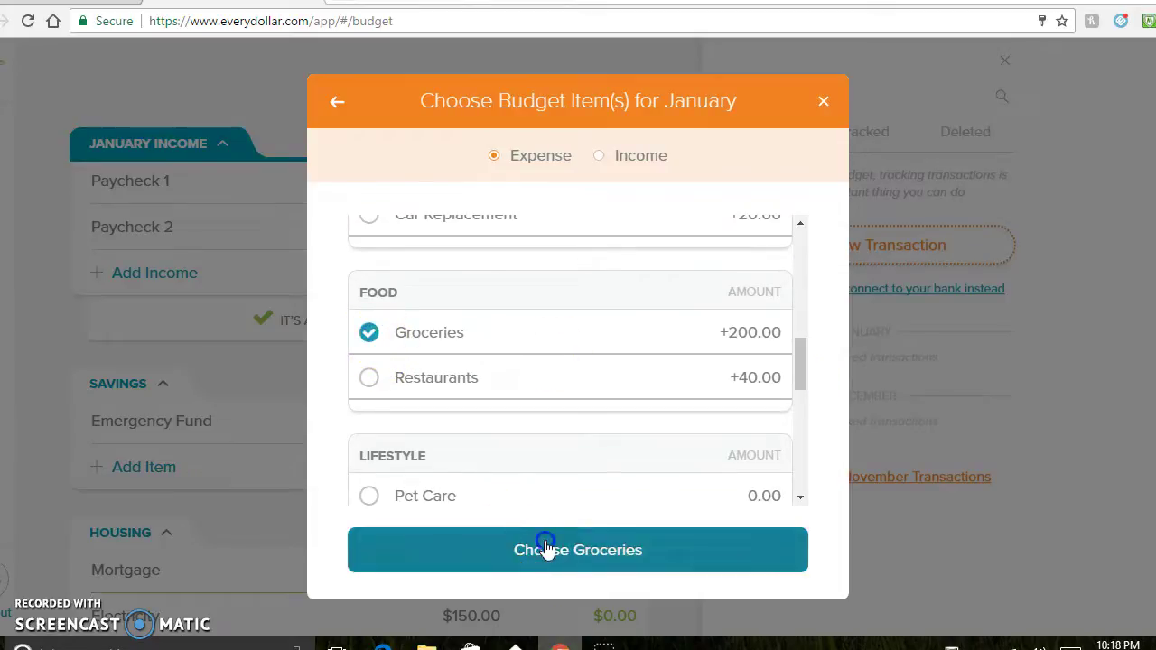
pyautogui.click(557, 560)
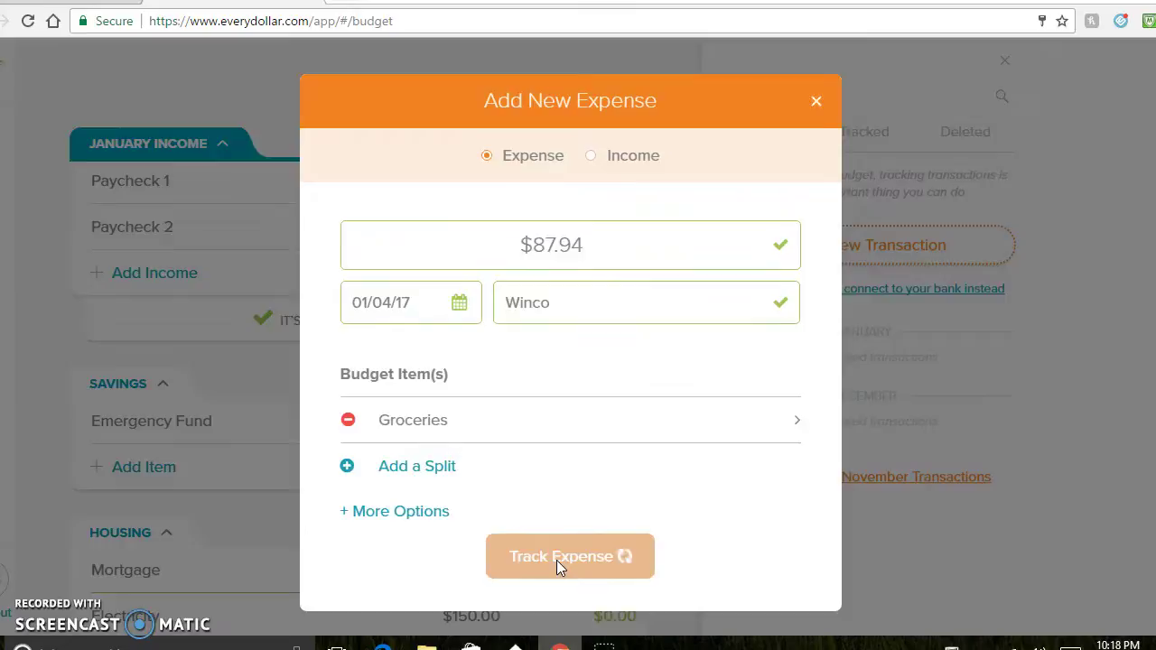
# Switch the budget items from spent to remaining amounts and review them across all budget groups
pyautogui.scroll(-1, 358, 336)
pyautogui.scroll(-4, 359, 336)
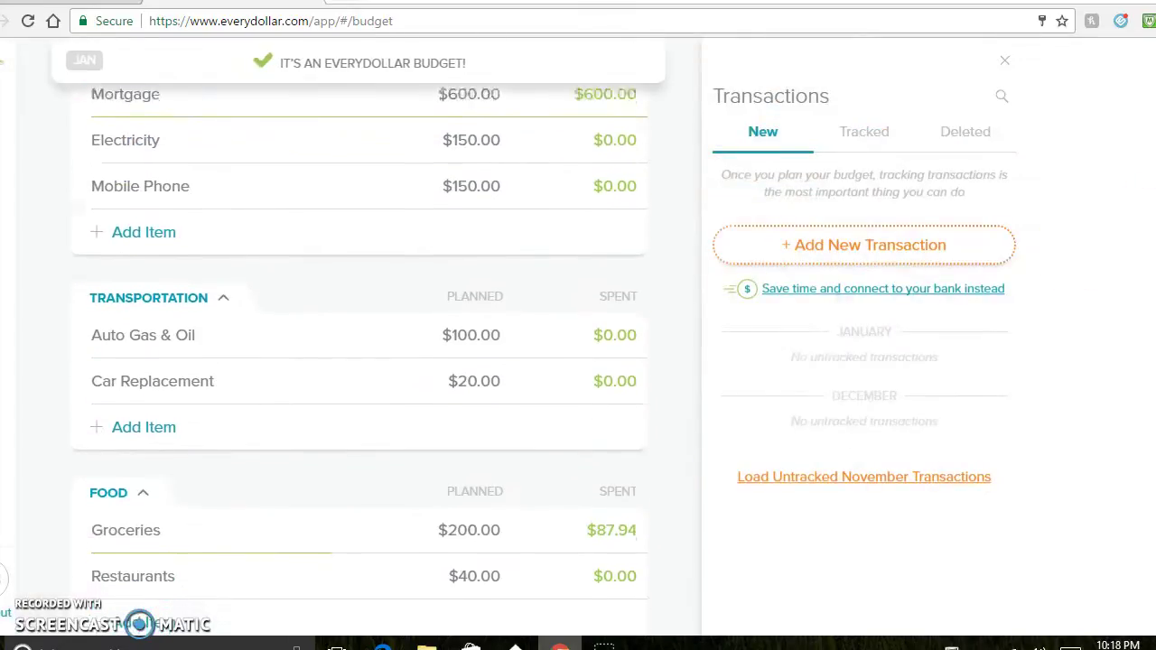
pyautogui.scroll(-1, 359, 336)
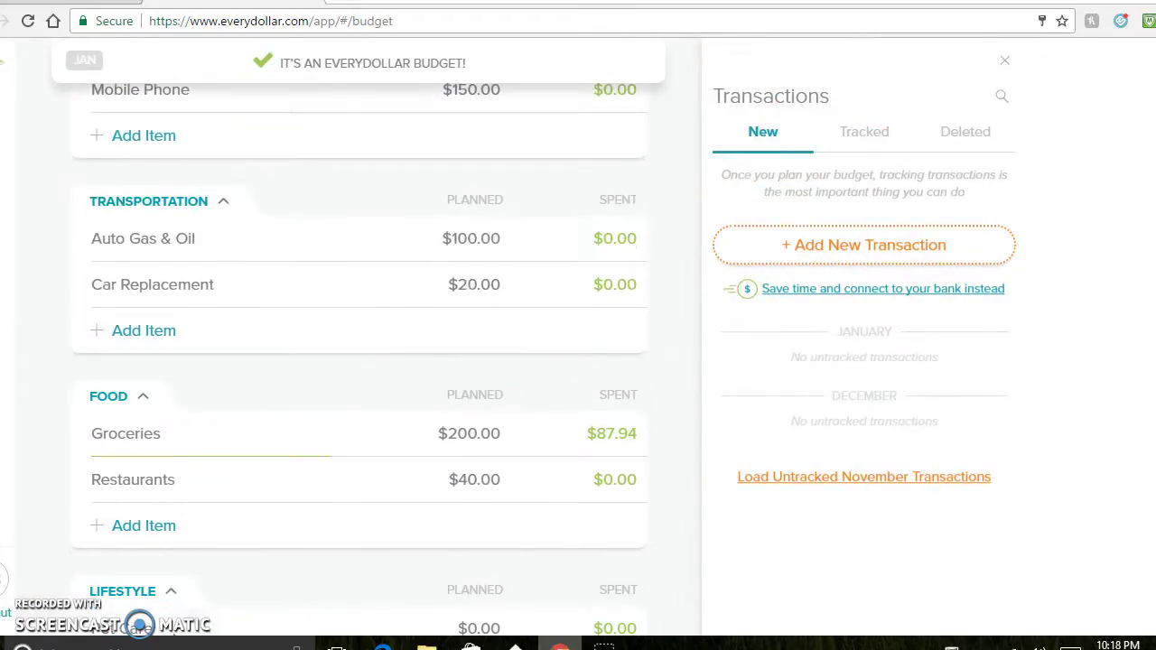
pyautogui.click(612, 442)
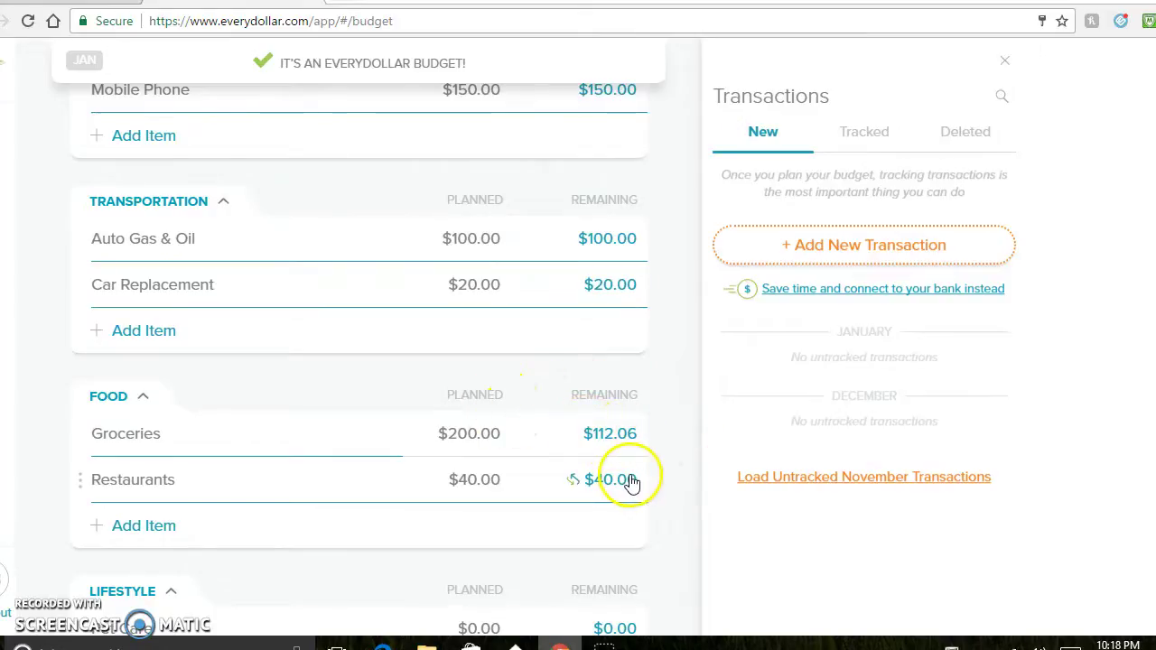
pyautogui.scroll(-6, 627, 482)
pyautogui.scroll(-4, 360, 359)
pyautogui.scroll(13, 361, 360)
pyautogui.scroll(3, 361, 359)
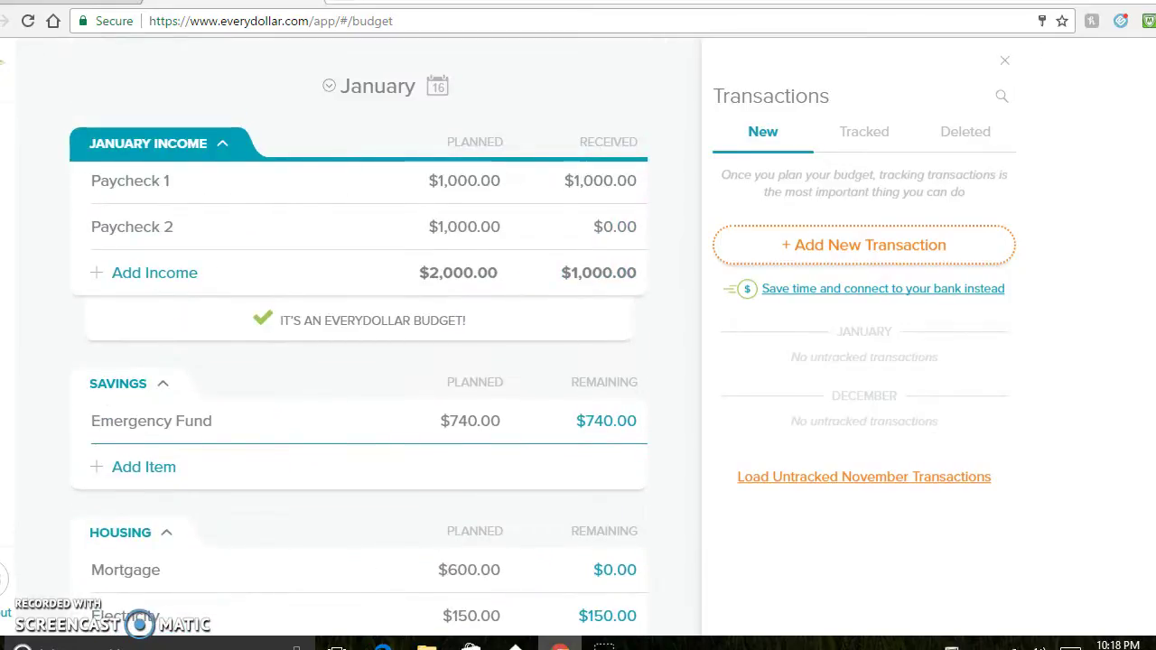
# Close the transactions list and look through the January budget groups alongside the planned income chart
pyautogui.click(1004, 60)
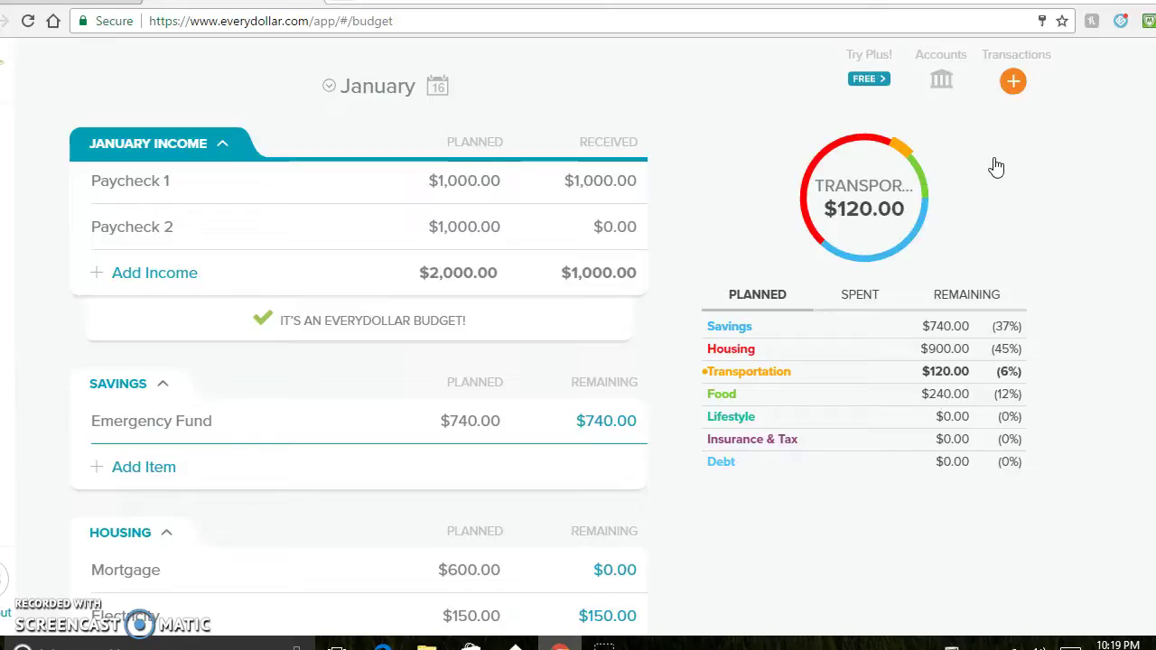
pyautogui.click(1079, 103)
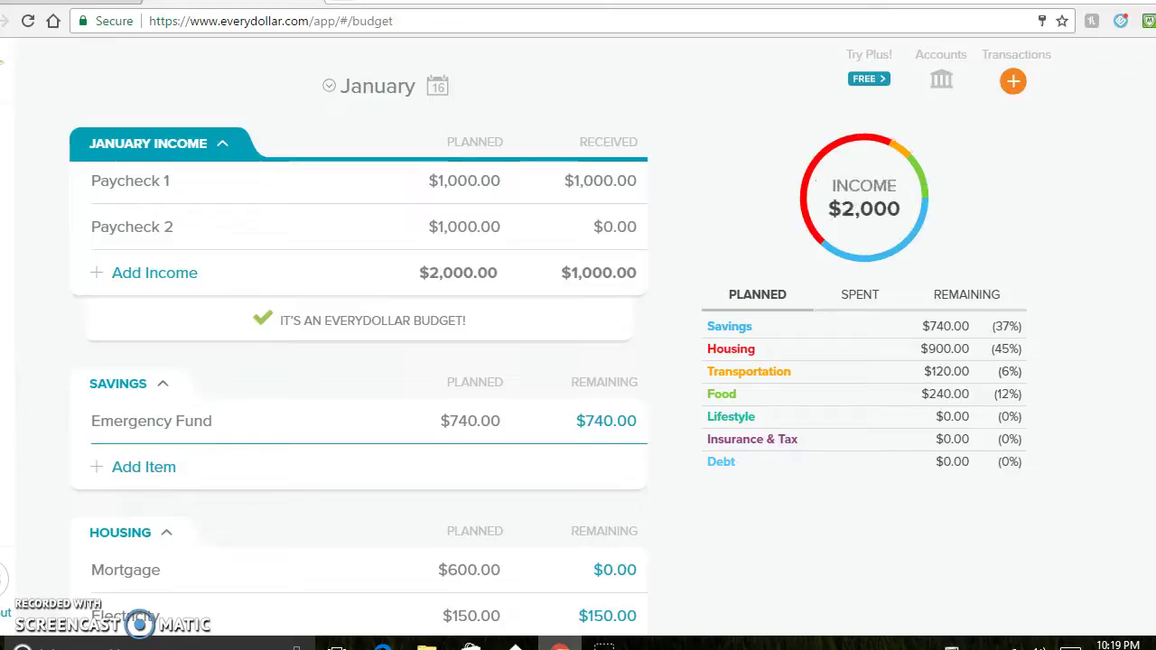
pyautogui.scroll(-6, 358, 362)
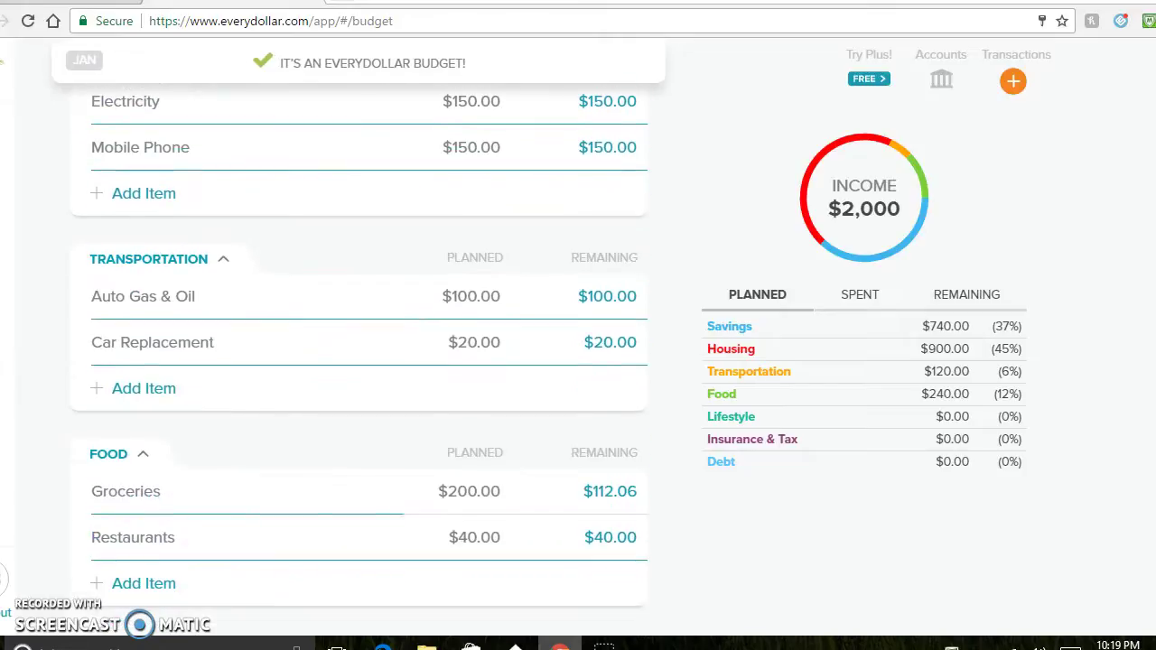
pyautogui.scroll(-8, 358, 361)
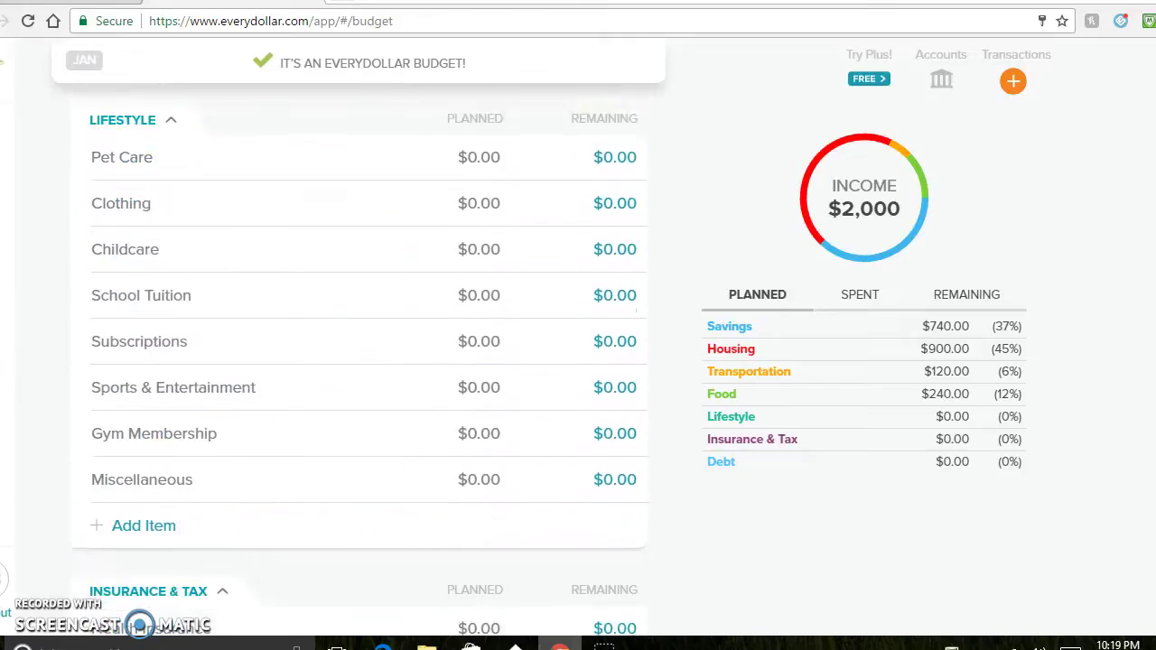
pyautogui.scroll(-3, 358, 361)
pyautogui.scroll(13, 359, 361)
pyautogui.scroll(3, 358, 362)
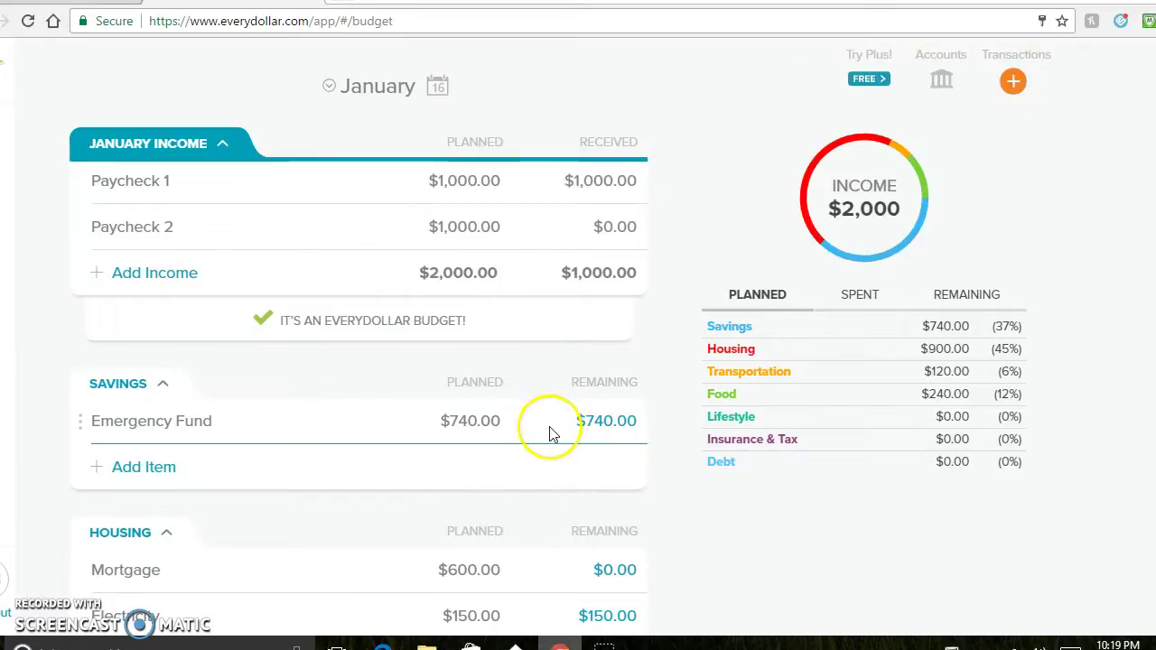
# Set the Emergency Fund's planned amount to $800.00 and look through the whole budget to check the effect
pyautogui.click(465, 418)
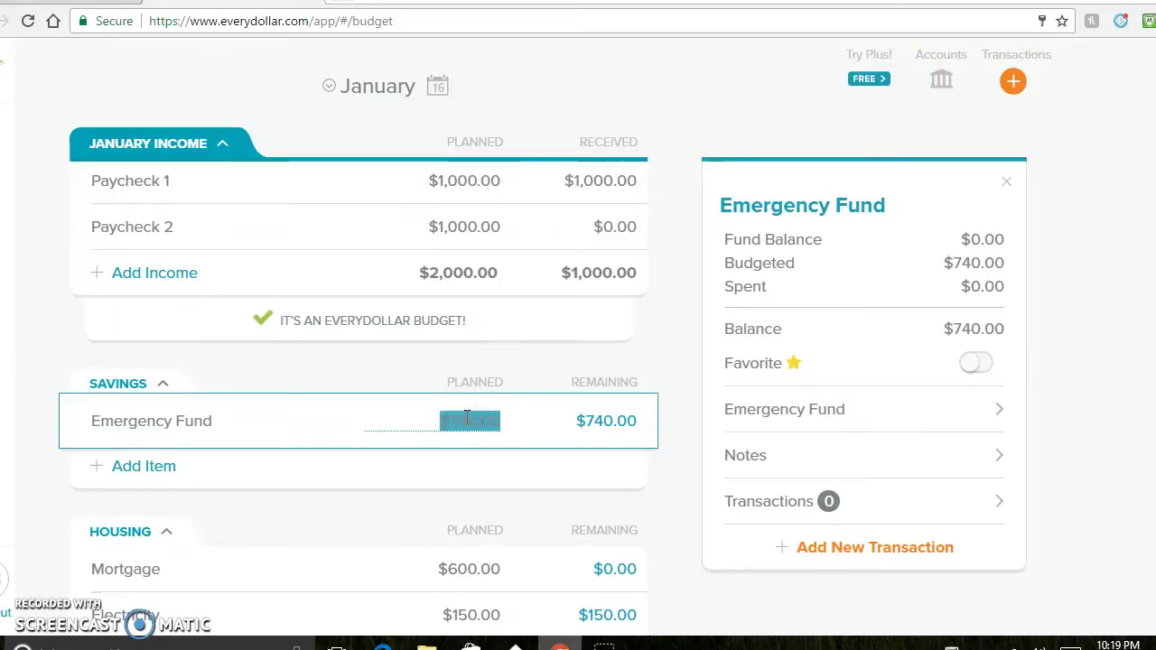
pyautogui.write('8')
pyautogui.press('Tab')
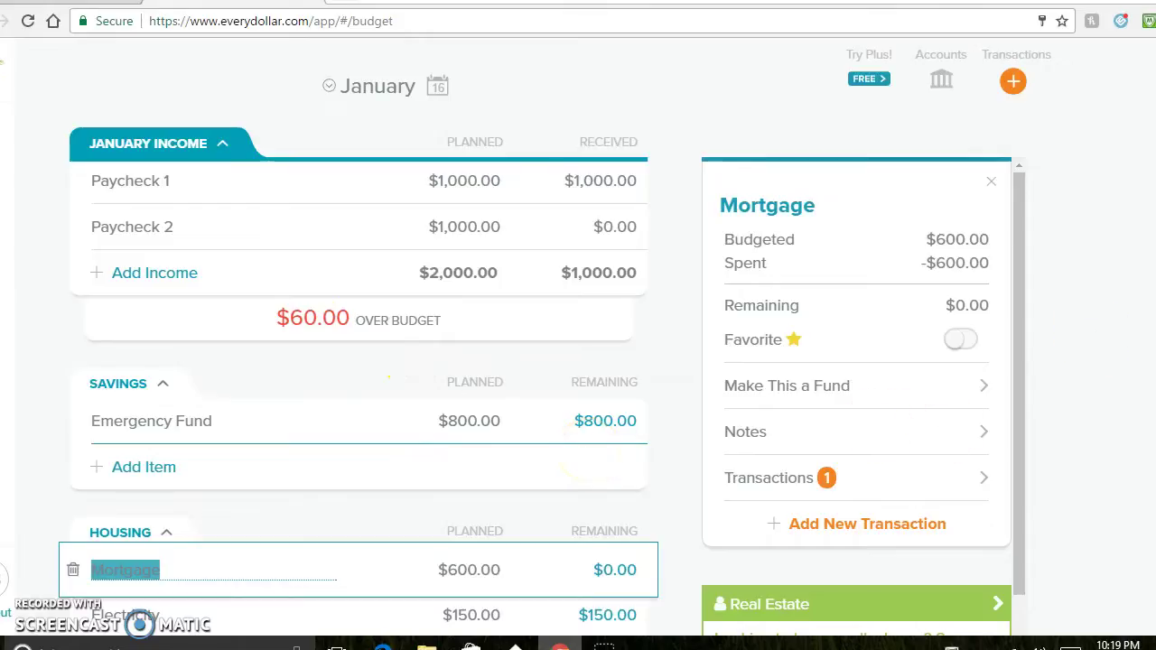
pyautogui.scroll(-3, 1143, 311)
pyautogui.scroll(3, 359, 343)
pyautogui.scroll(-10, 359, 344)
pyautogui.scroll(-1, 360, 361)
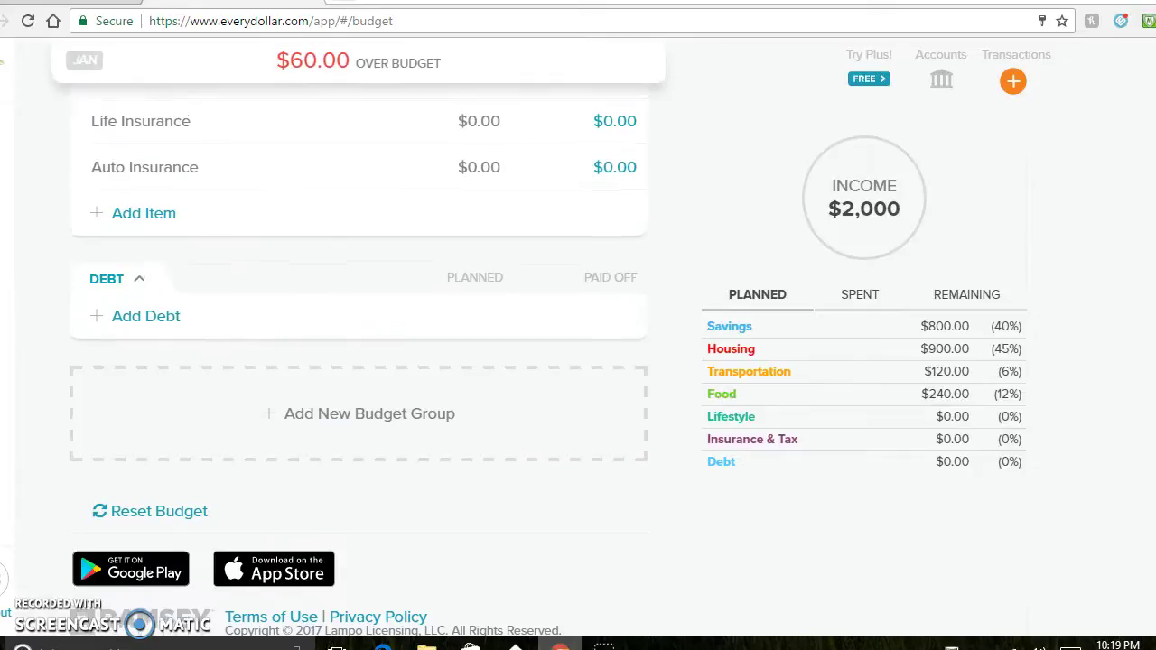
pyautogui.scroll(9, 359, 361)
pyautogui.scroll(8, 359, 361)
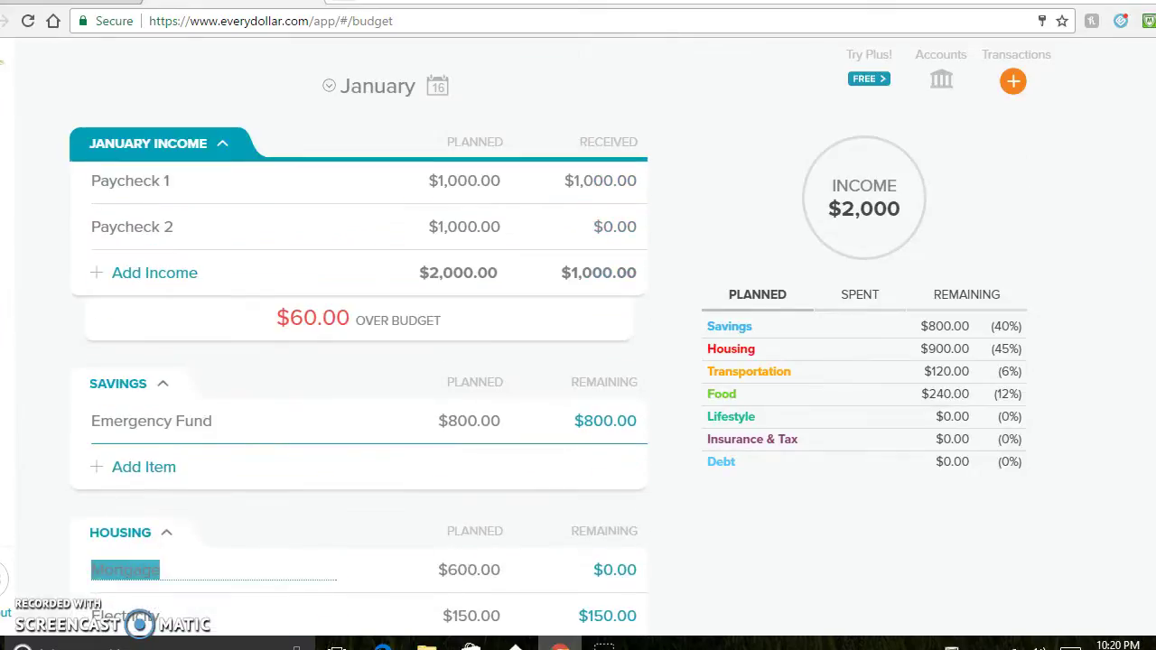